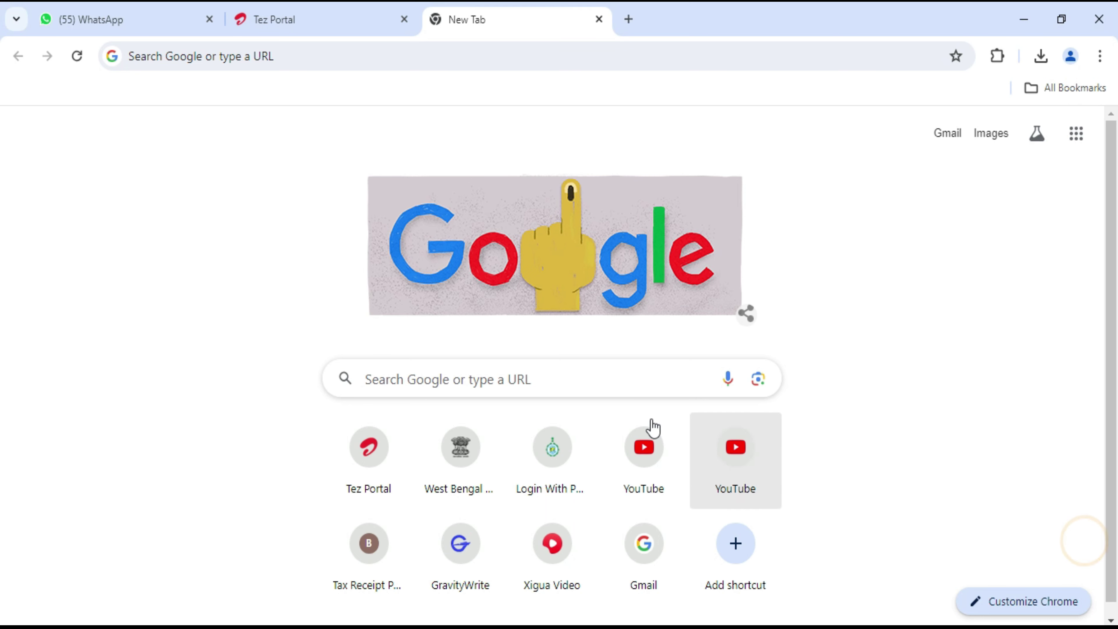
# Step: Search Google for 'banglarbhumi' and open the official Banglar Bhumi land records website
pyautogui.click(542, 380)
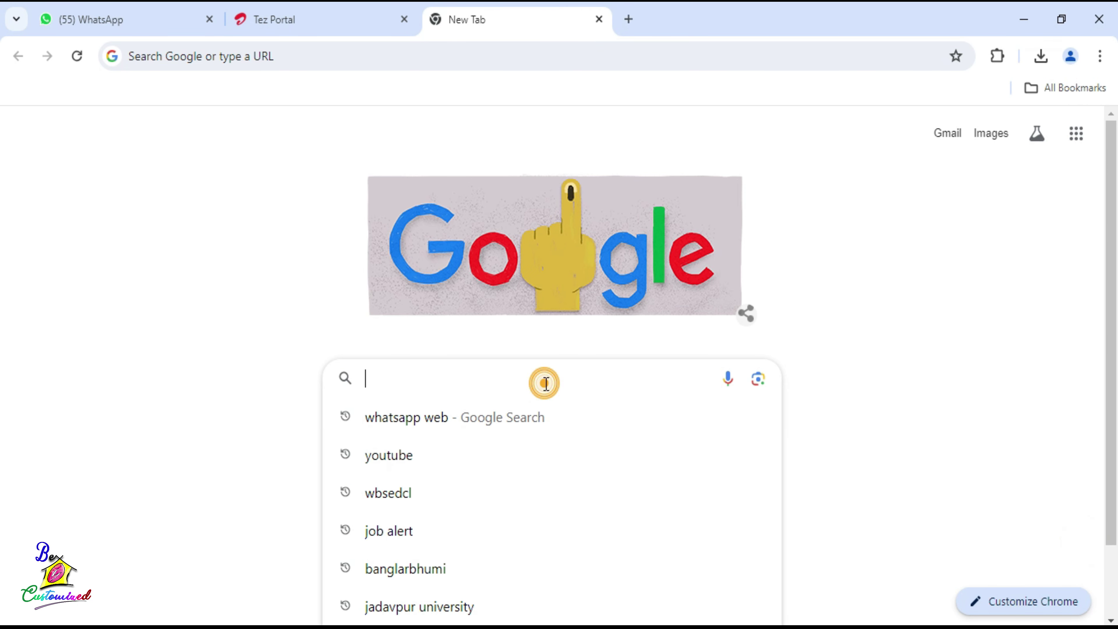
pyautogui.write('banglarbhumi')
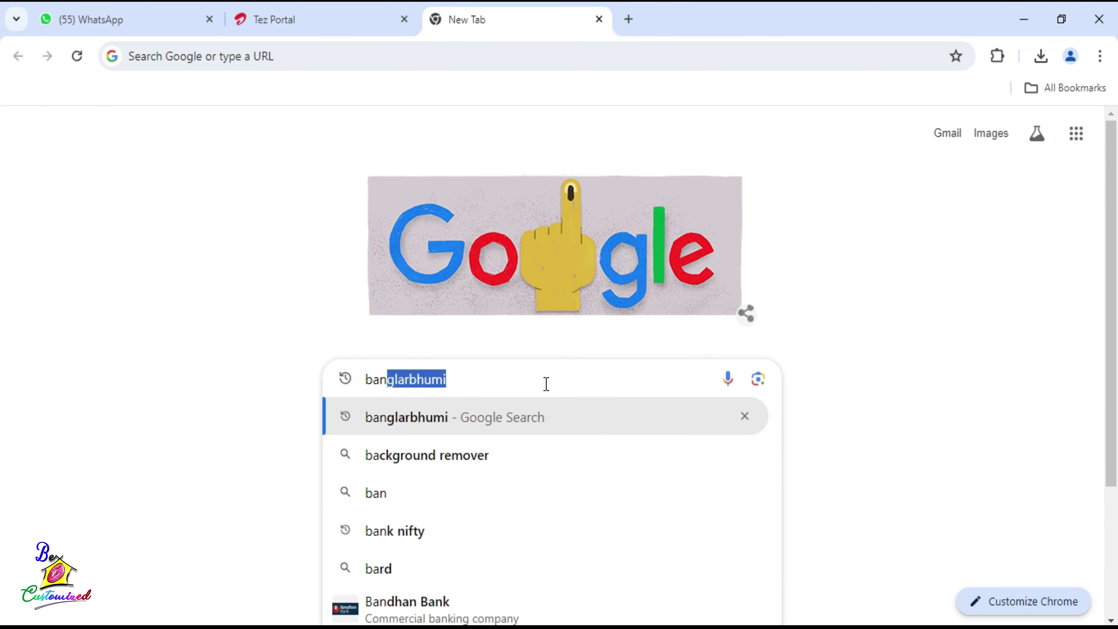
pyautogui.press('Return')
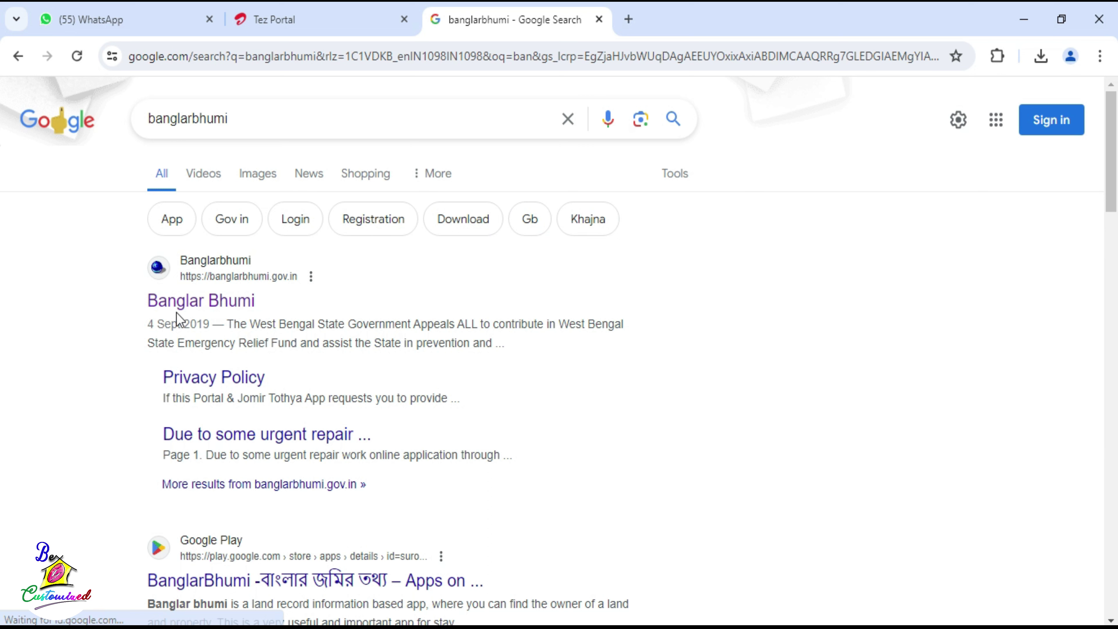
pyautogui.click(230, 306)
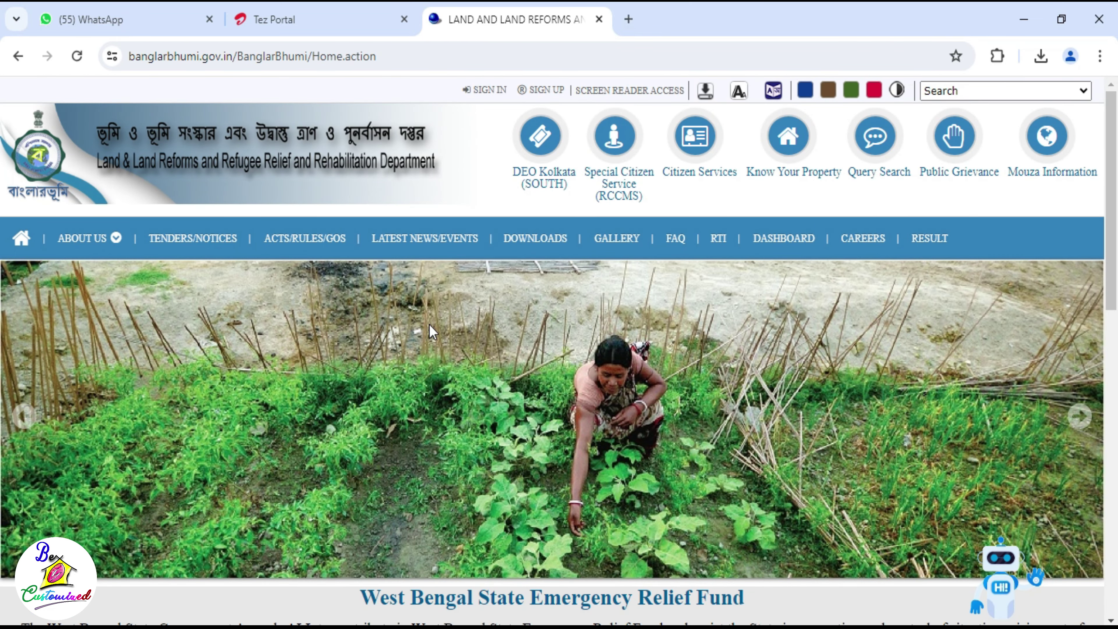
# Step: Log in to the citizen account, entering the login captcha and submitting the form
pyautogui.scroll(-8, 431, 328)
pyautogui.scroll(8, 429, 326)
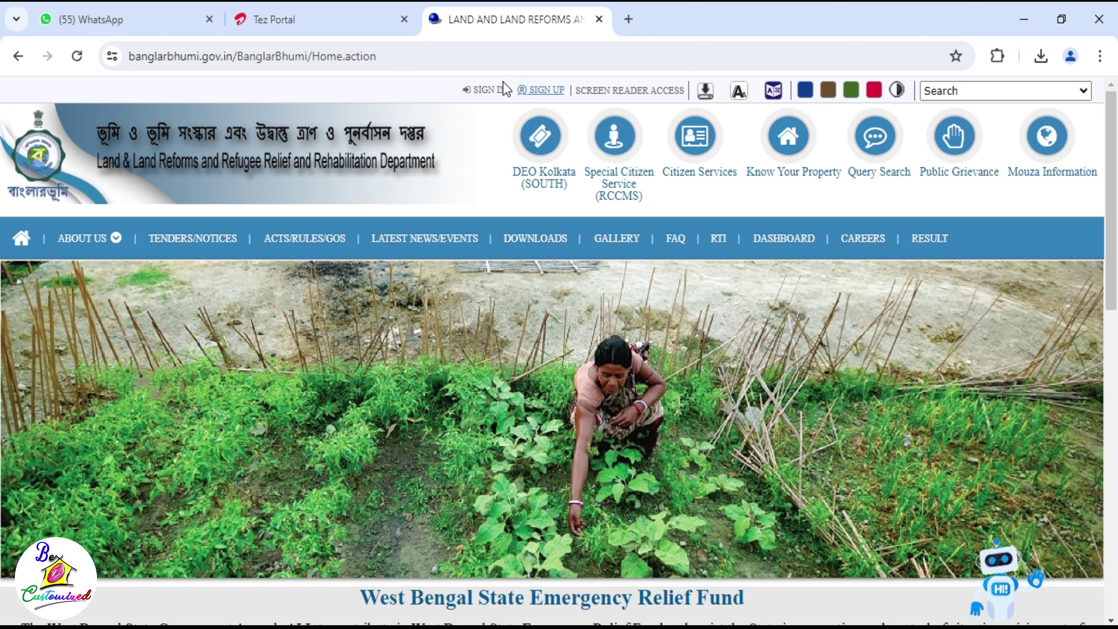
pyautogui.click(476, 90)
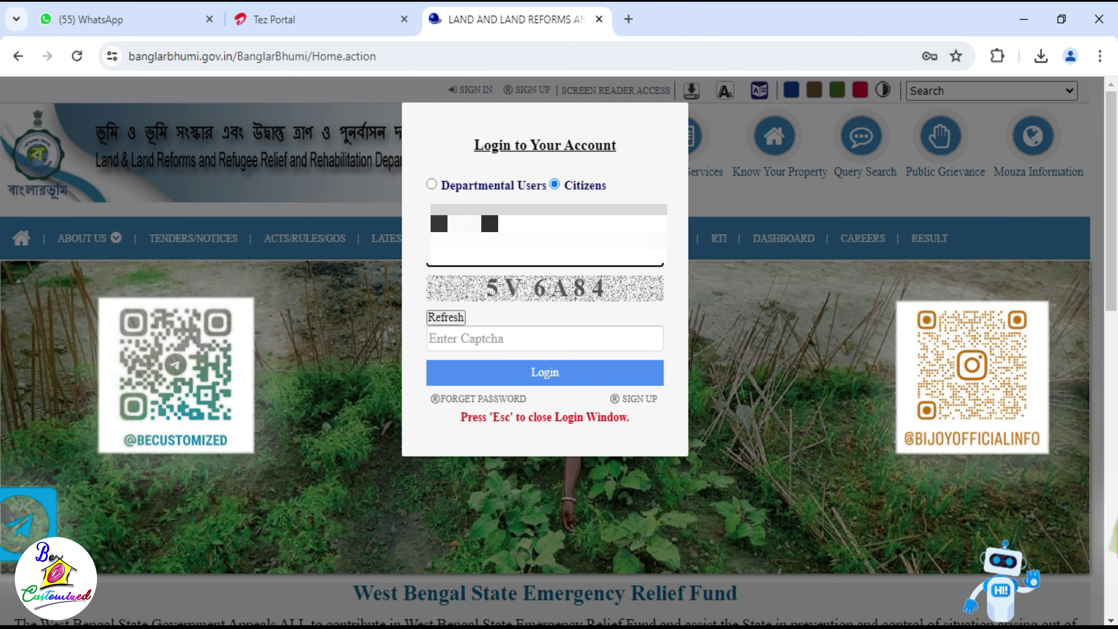
pyautogui.click(488, 337)
pyautogui.write('5V6A84')
pyautogui.click(503, 378)
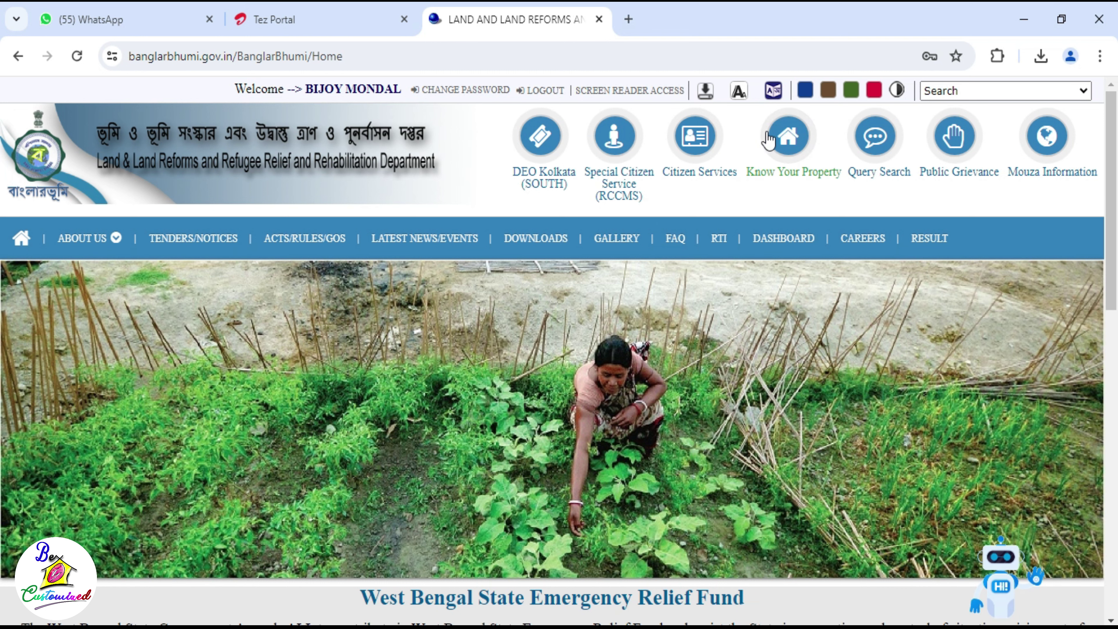
# Step: Open Know Your Property and review the Khatian & Plot Information and Mouza Identification headings
pyautogui.click(783, 155)
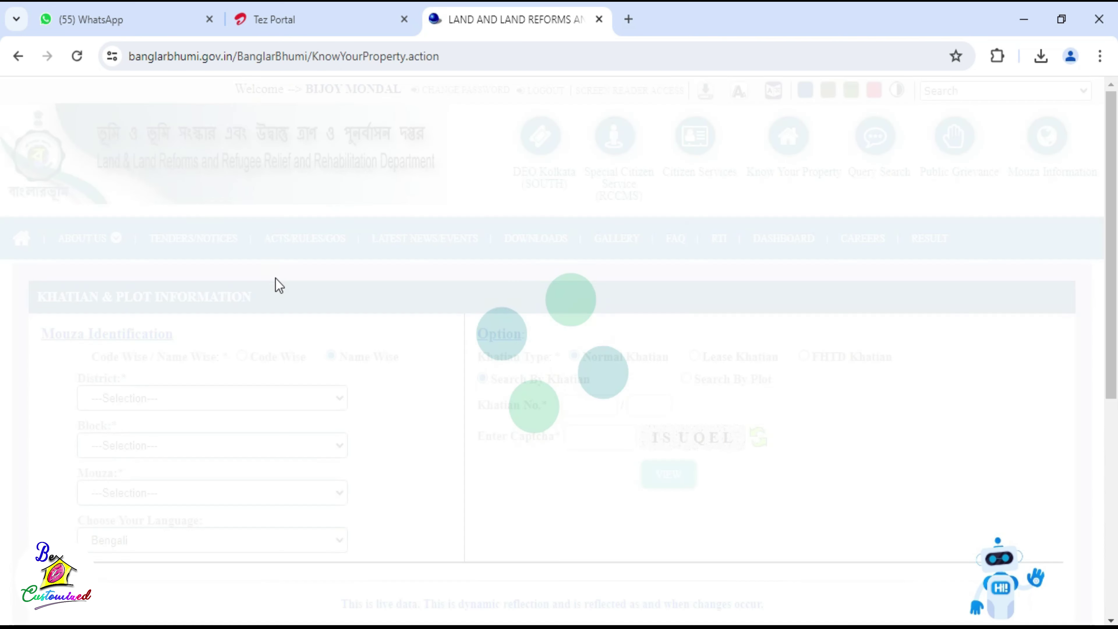
pyautogui.scroll(-2, 198, 281)
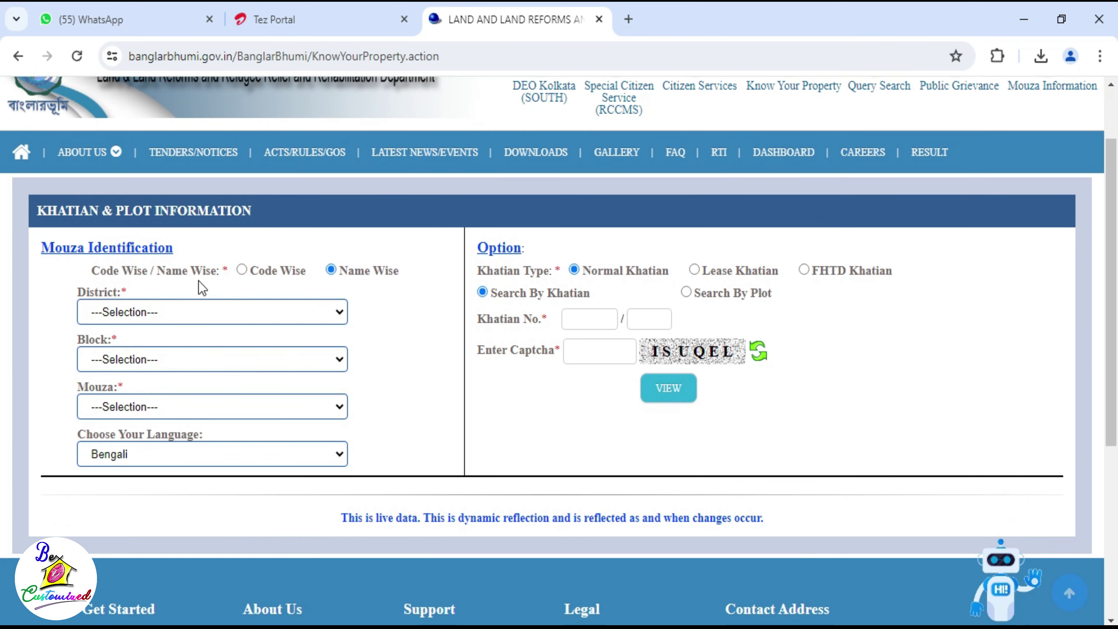
pyautogui.moveTo(33, 212); pyautogui.dragTo(257, 211)
pyautogui.click(258, 211)
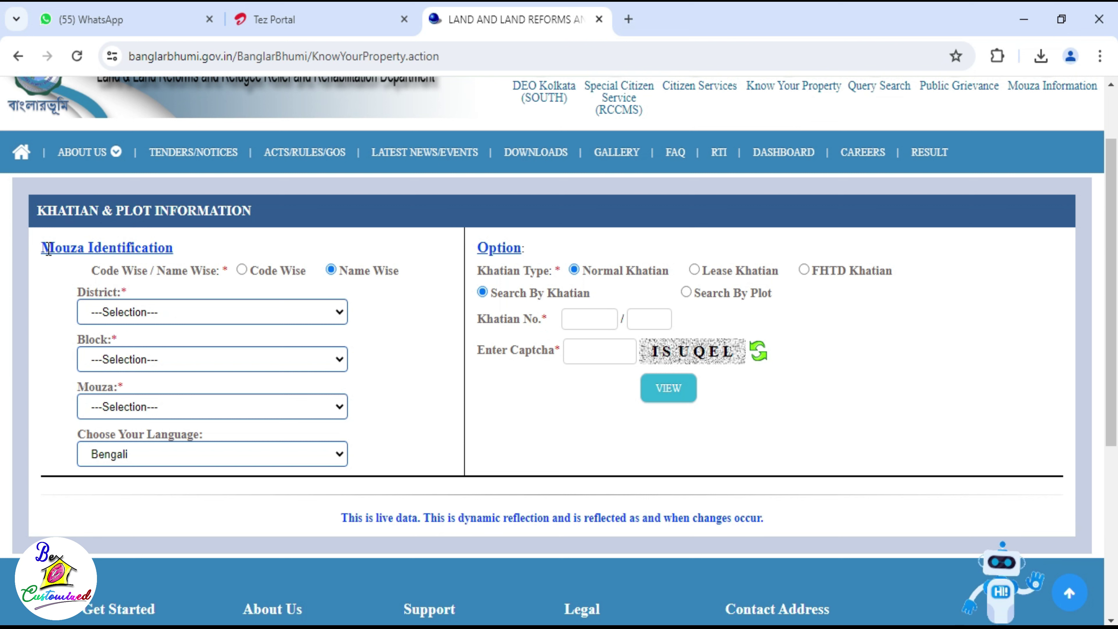
pyautogui.moveTo(42, 246); pyautogui.dragTo(159, 244)
pyautogui.click(185, 244)
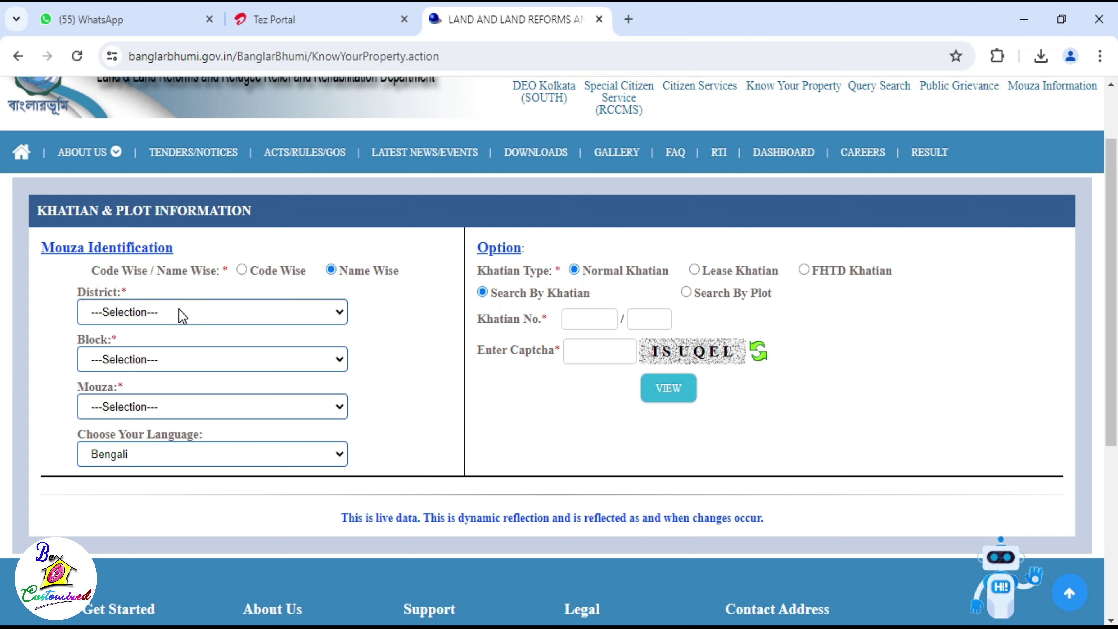
# Step: Choose district [16] SOUTH 24 PARGANAS, block [01] BARUIPUR and mouza [029] Begumpur
pyautogui.click(153, 316)
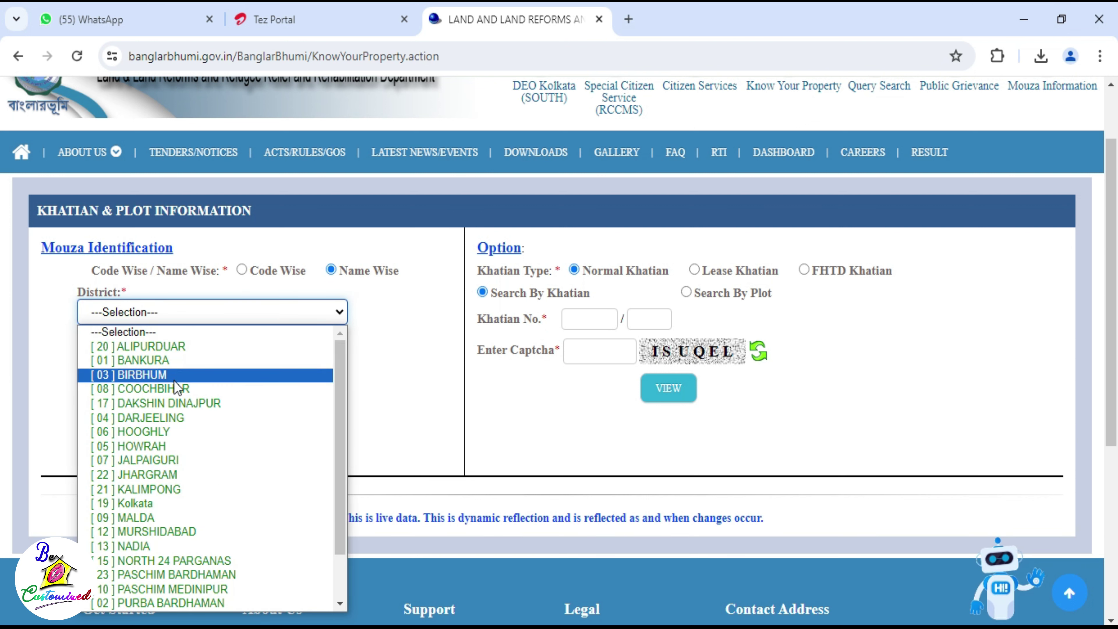
pyautogui.click(146, 374)
pyautogui.click(154, 360)
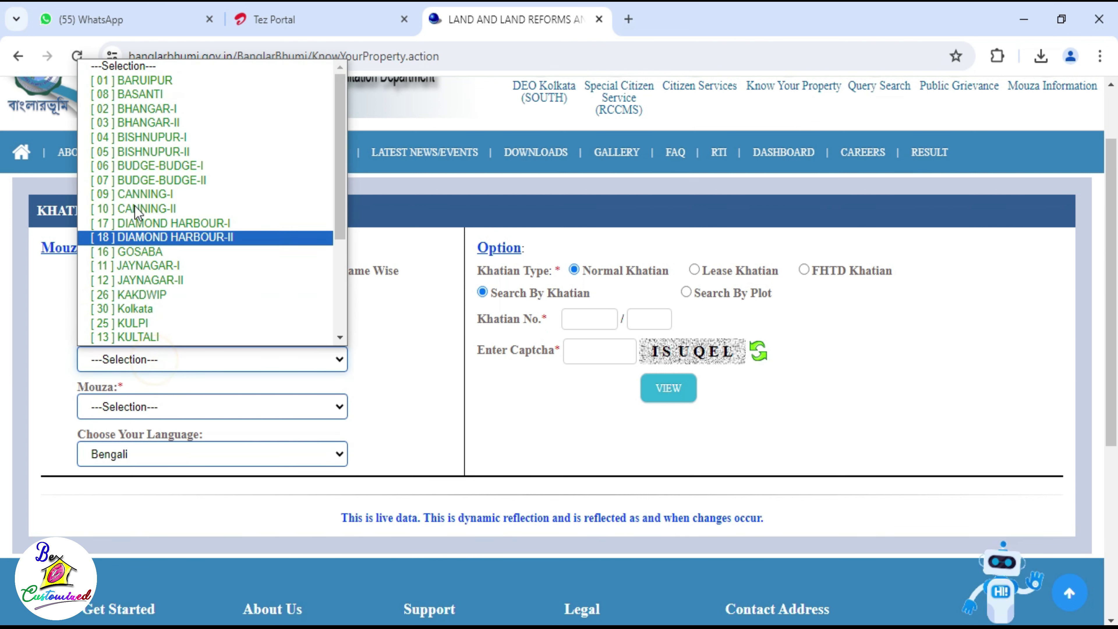
pyautogui.click(137, 80)
pyautogui.click(188, 412)
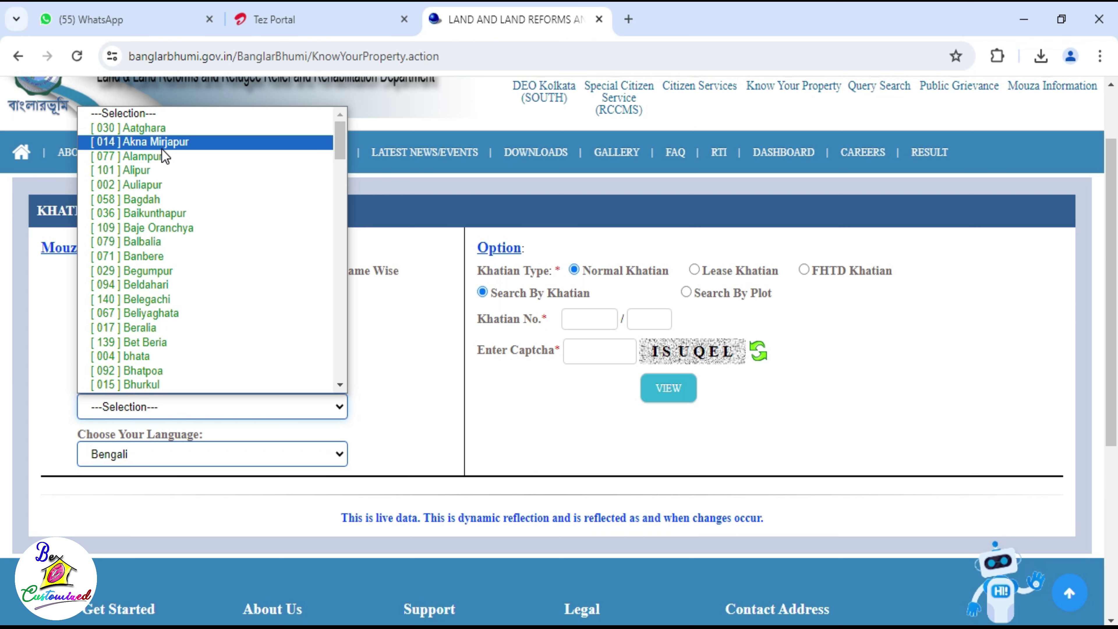
pyautogui.click(145, 271)
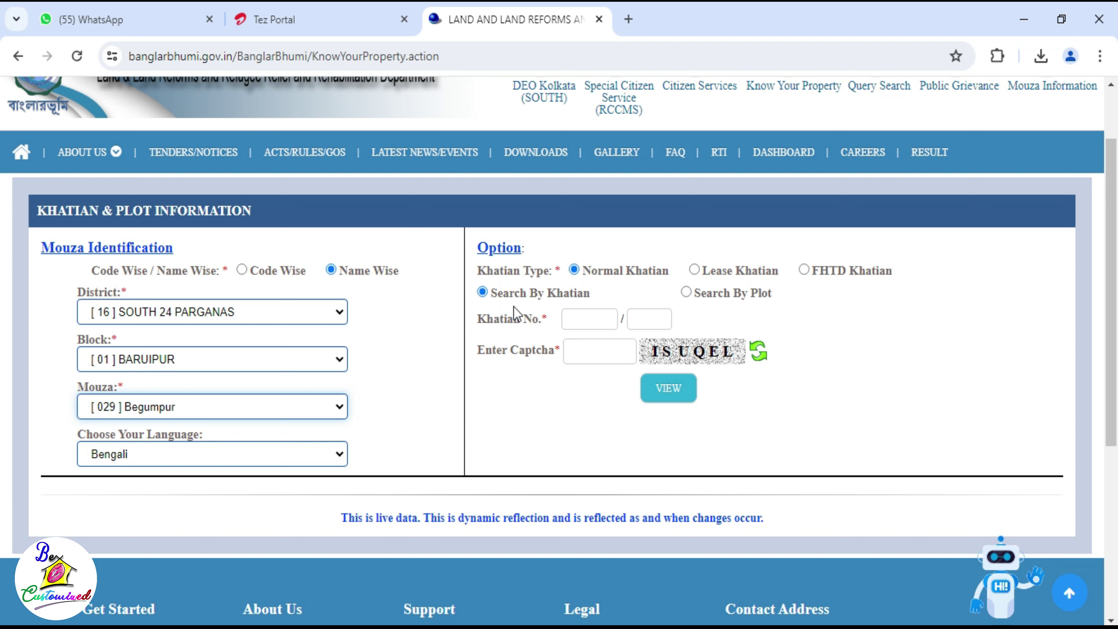
# Step: Look up the khatian number with the captcha, showing one শালি plot, share 0.3333, 0.0500 acre
pyautogui.click(579, 315)
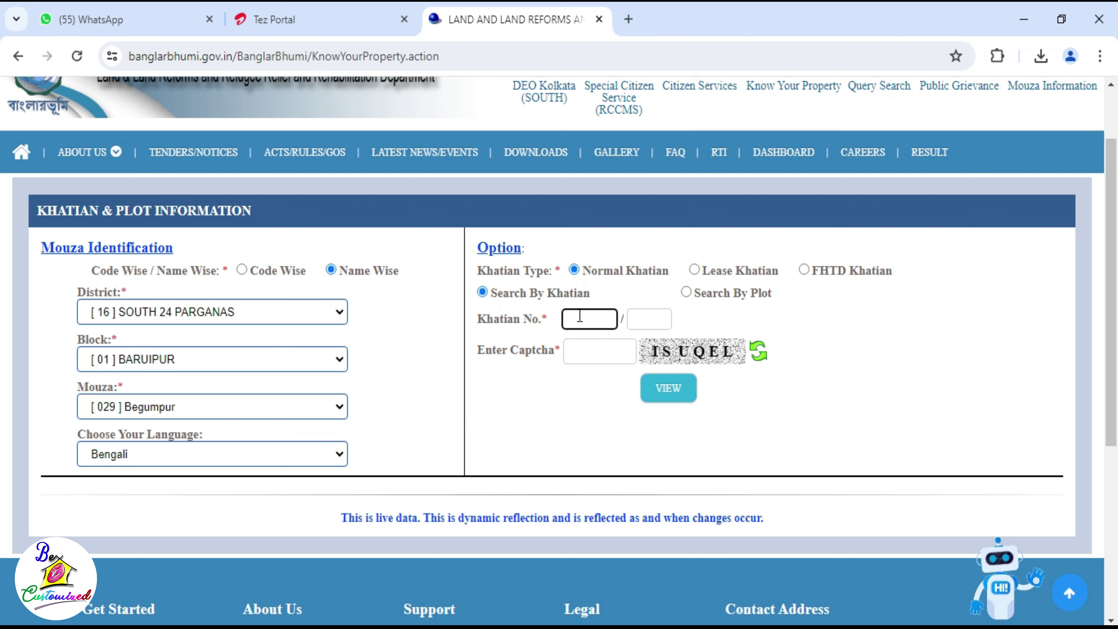
pyautogui.click(583, 355)
pyautogui.write('ISUQEL')
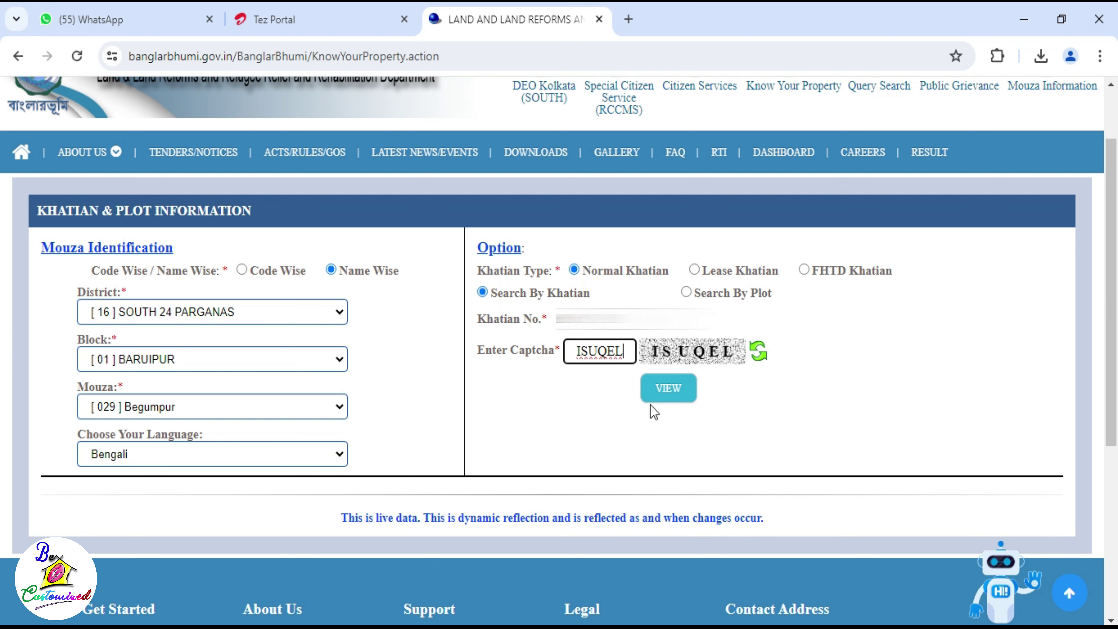
pyautogui.click(658, 394)
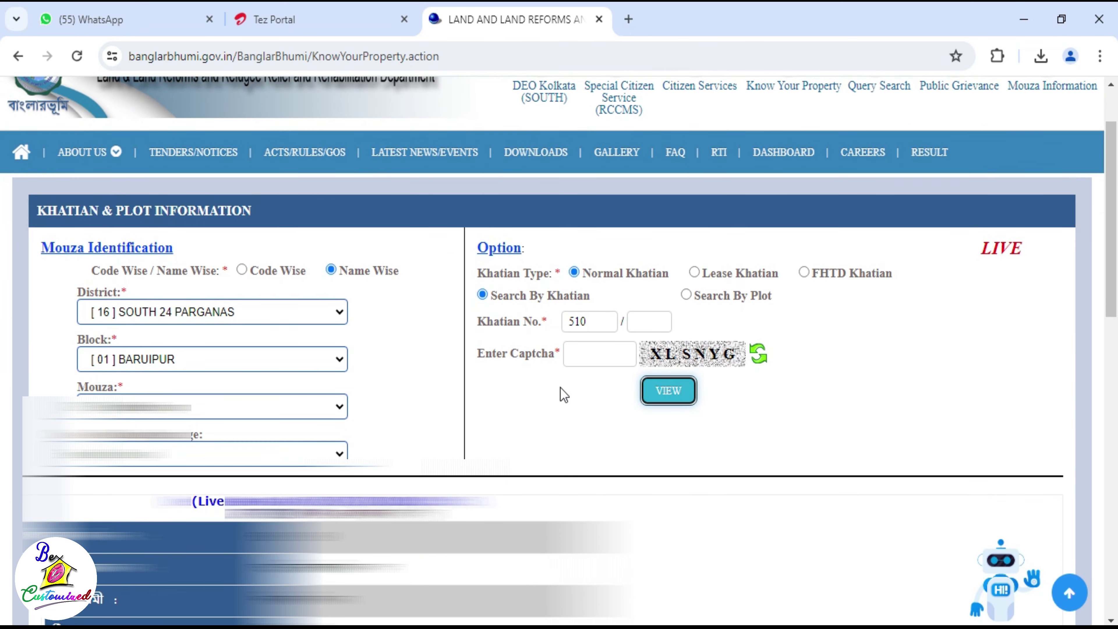
pyautogui.scroll(-5, 563, 395)
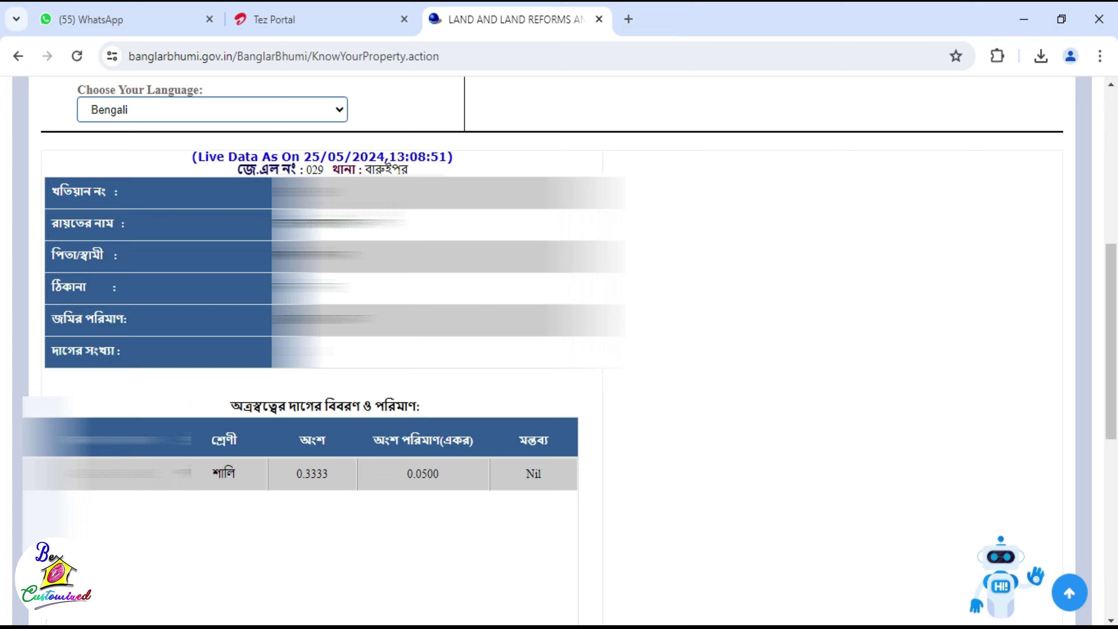
pyautogui.scroll(6, 659, 259)
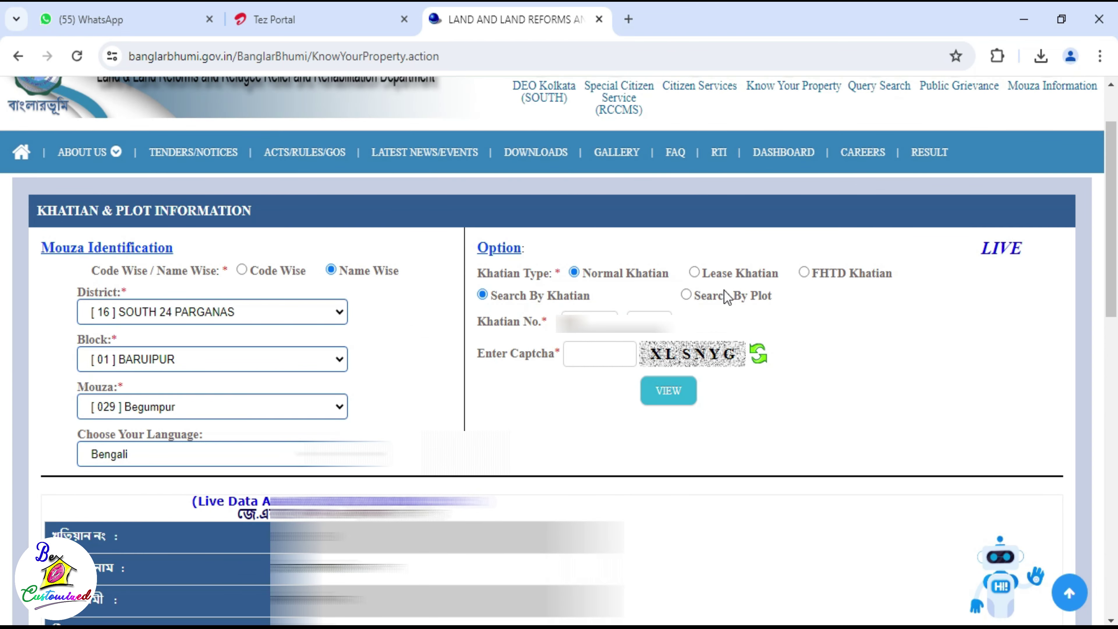
# Step: Switch to Search By Plot and look up the plot number with the captcha
pyautogui.click(686, 294)
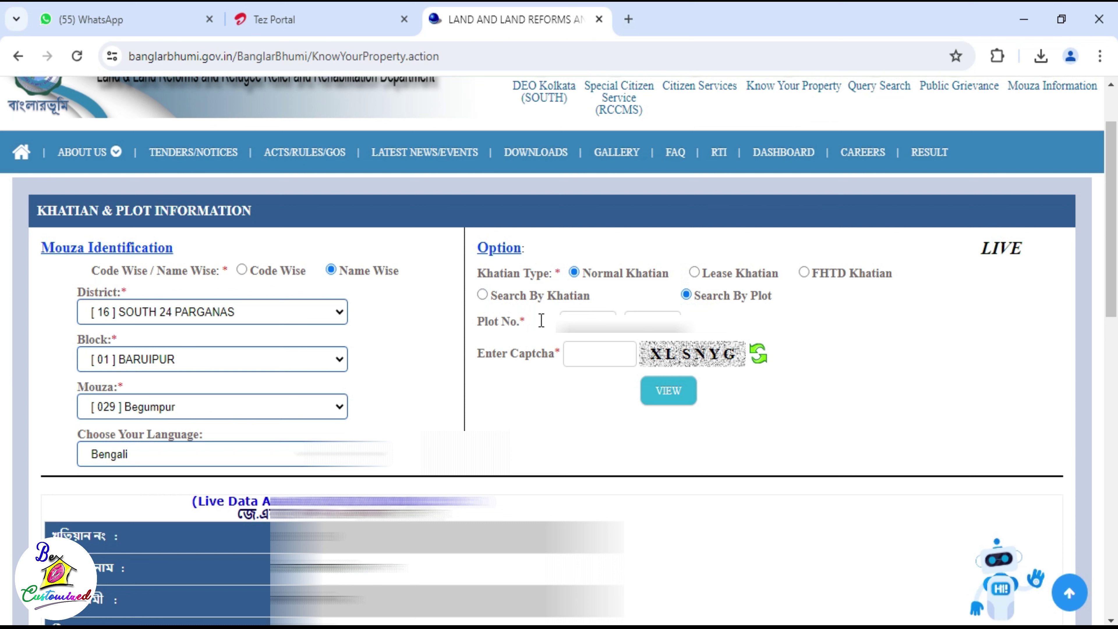
pyautogui.click(588, 323)
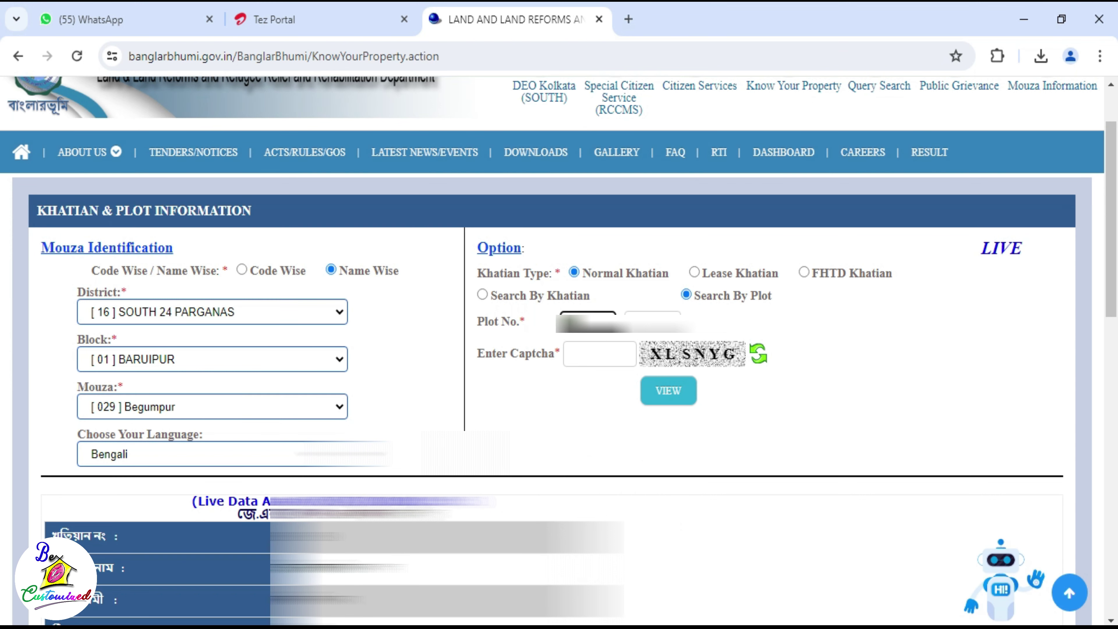
pyautogui.click(571, 351)
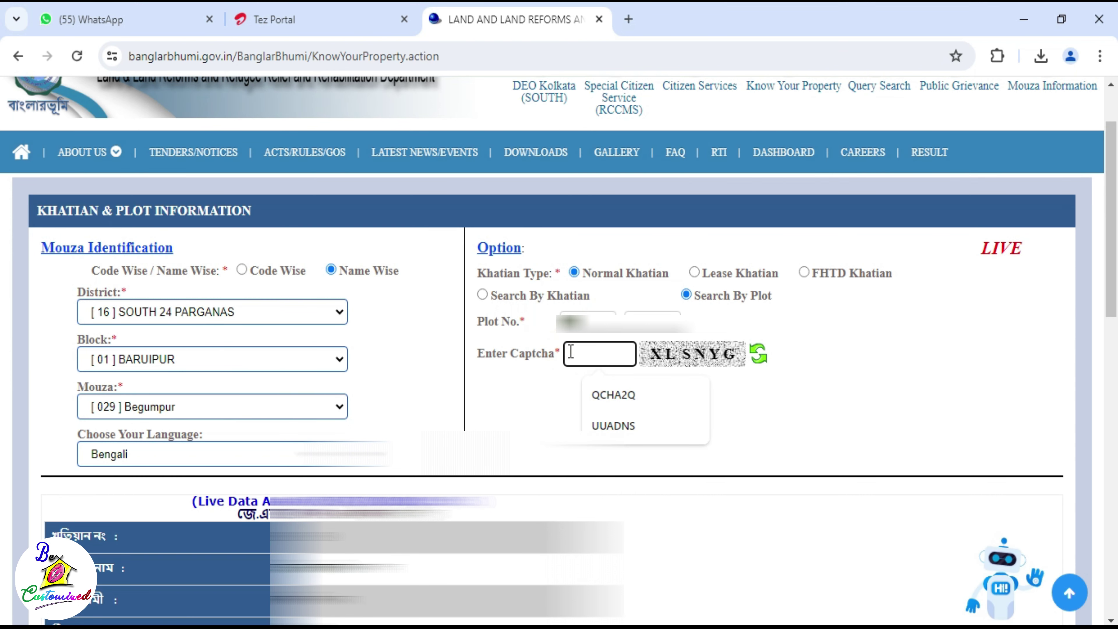
pyautogui.write('XLSNYG')
pyautogui.click(655, 396)
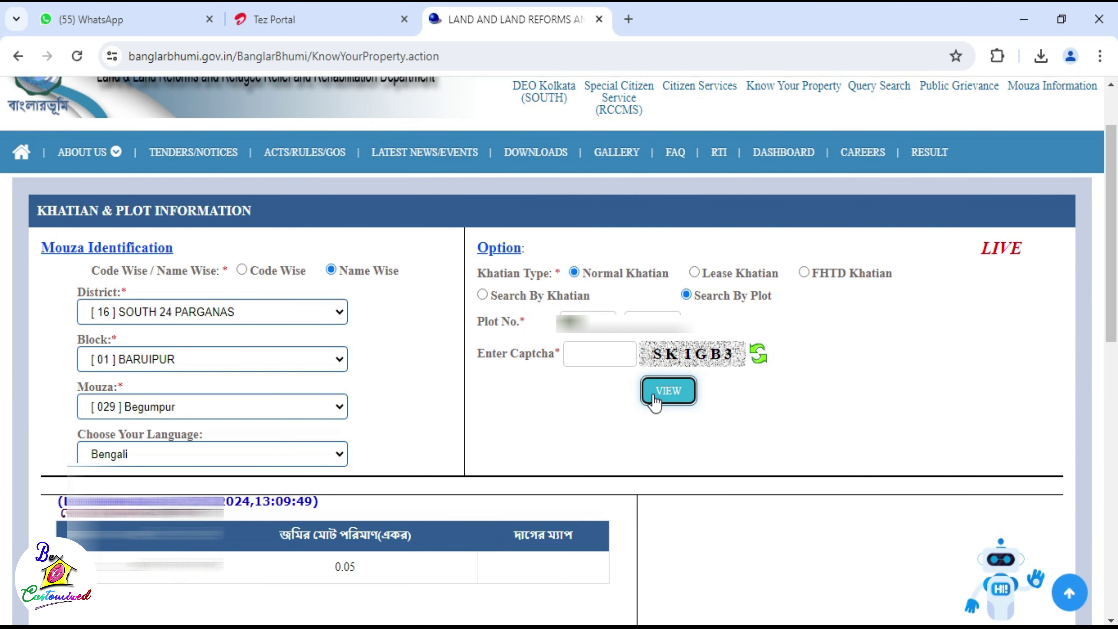
# Step: Review the plot record, highlighting the owner's share and 0.05-acre area values
pyautogui.scroll(-5, 655, 400)
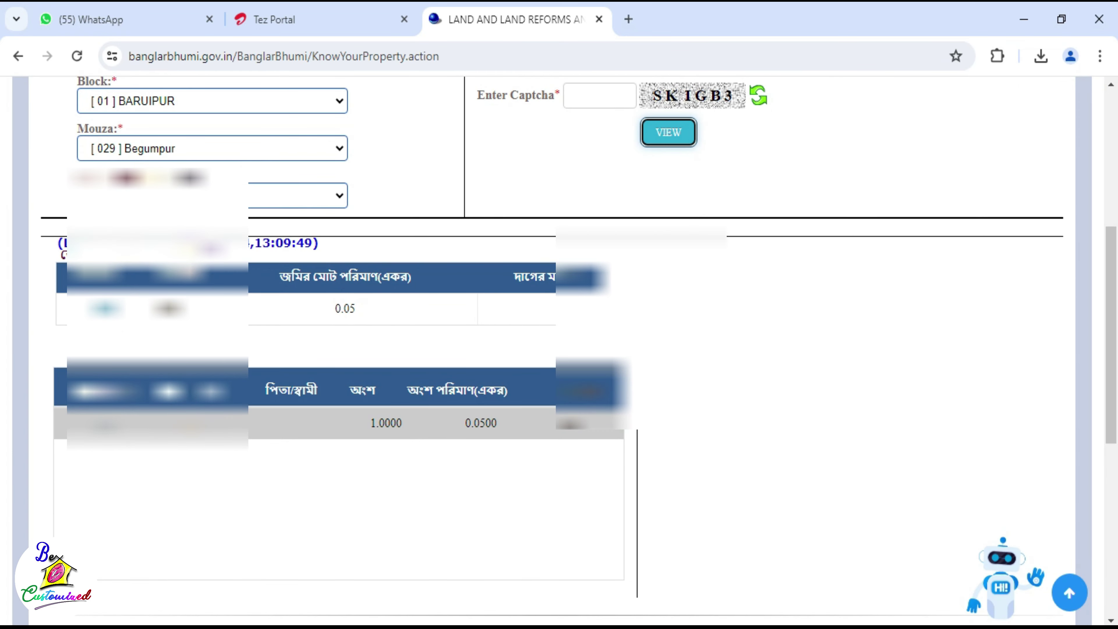
pyautogui.scroll(3, 473, 269)
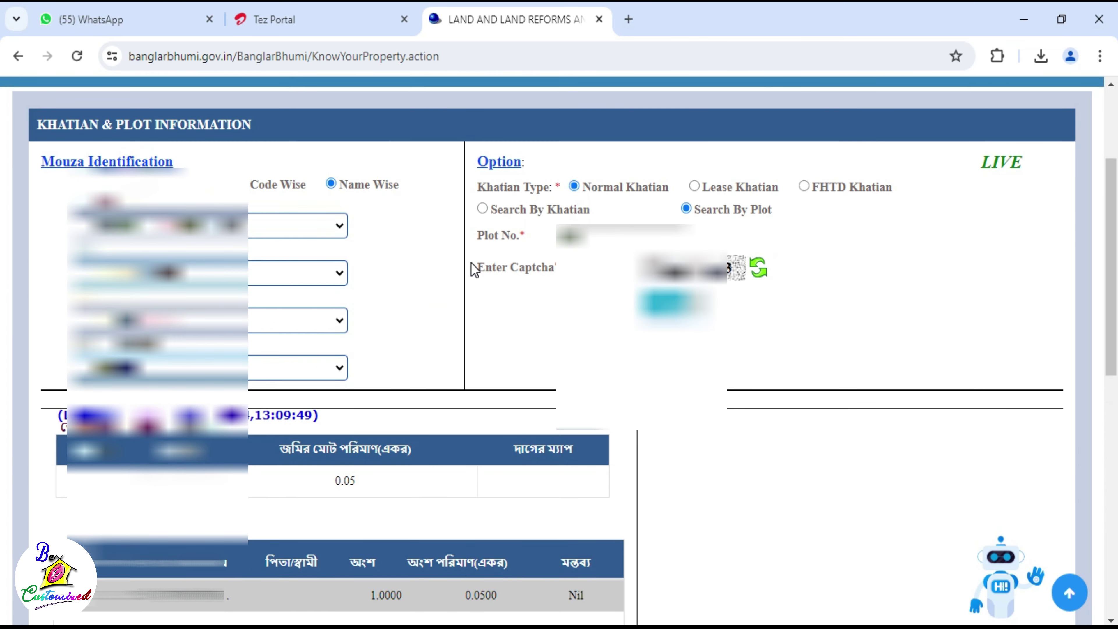
pyautogui.scroll(-5, 470, 269)
pyautogui.scroll(2, 470, 268)
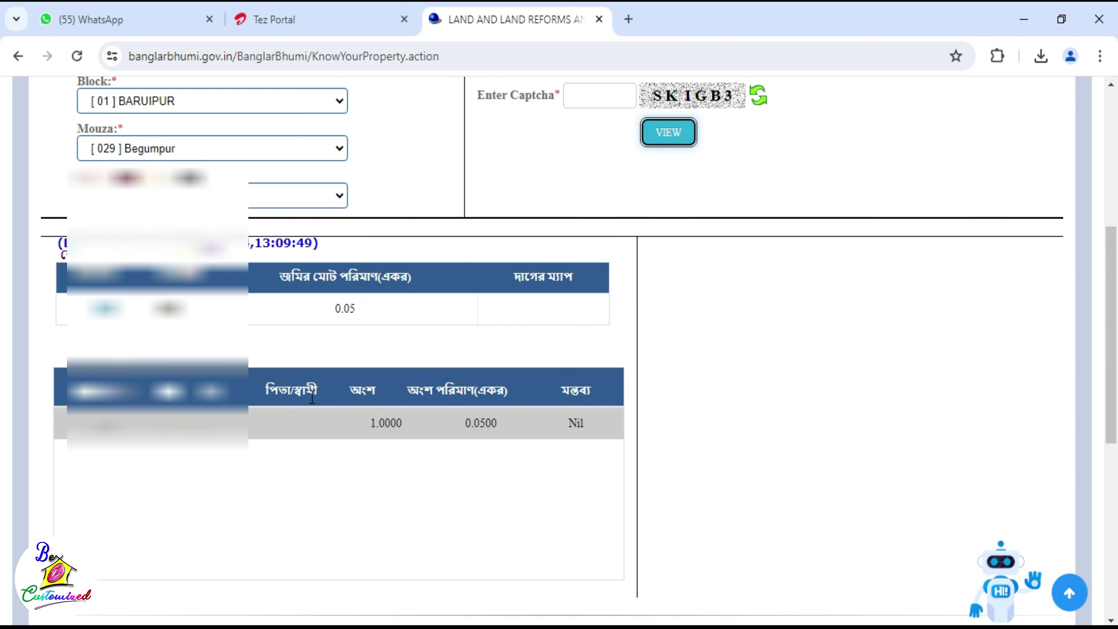
pyautogui.moveTo(356, 423); pyautogui.dragTo(492, 424)
pyautogui.click(493, 418)
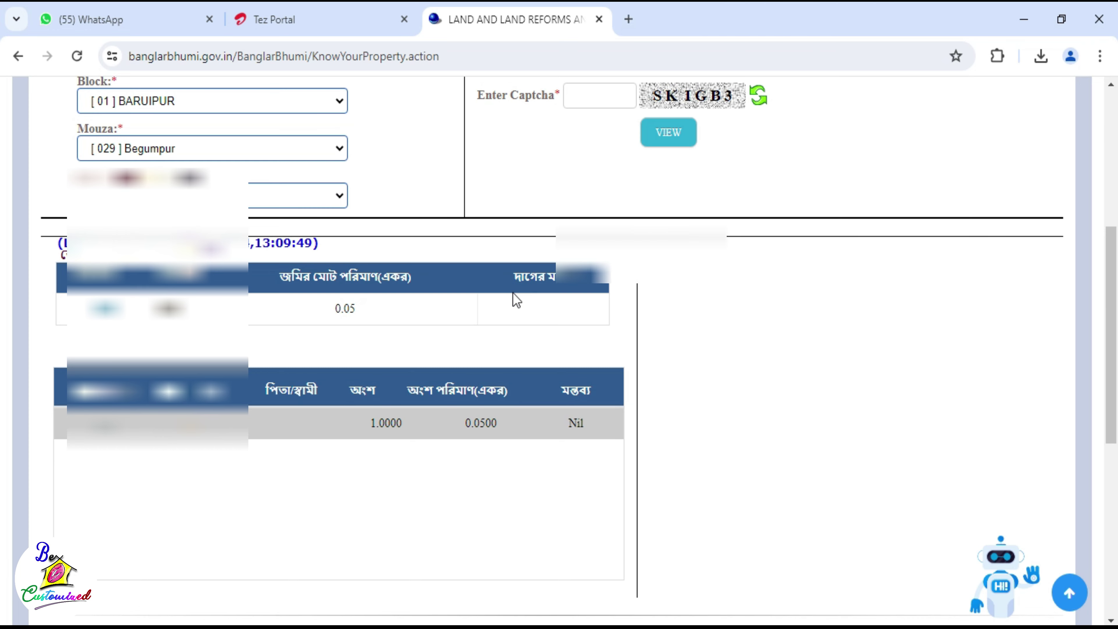
pyautogui.scroll(4, 917, 268)
# Step: Preview the record page in Chrome's print dialog, then cancel without printing
pyautogui.hotkey('ctrl', 'p')
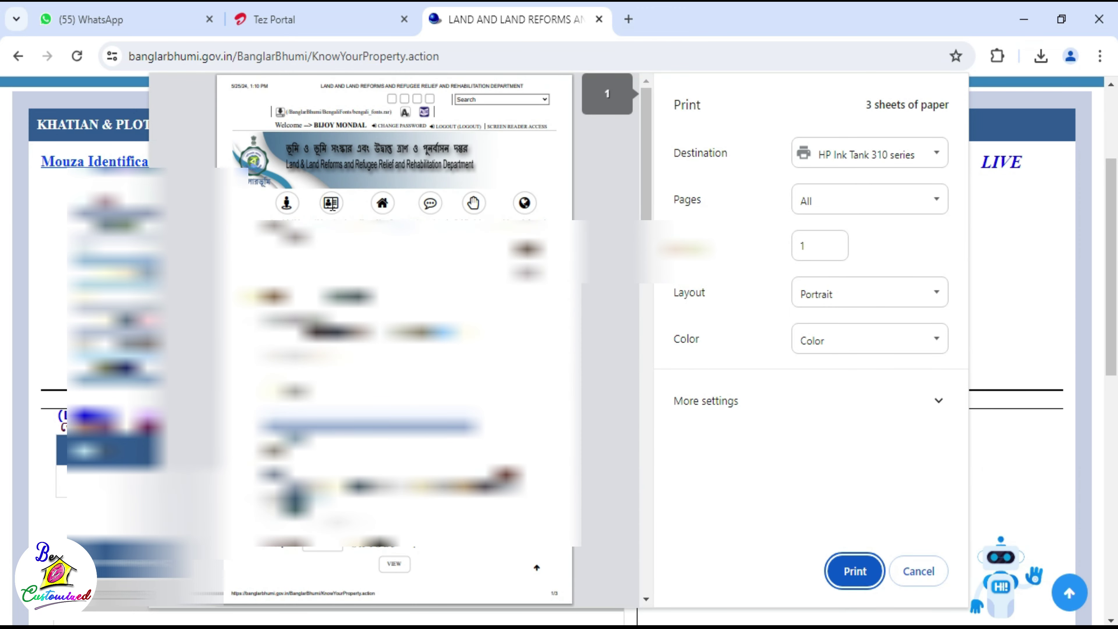
pyautogui.scroll(-10, 365, 183)
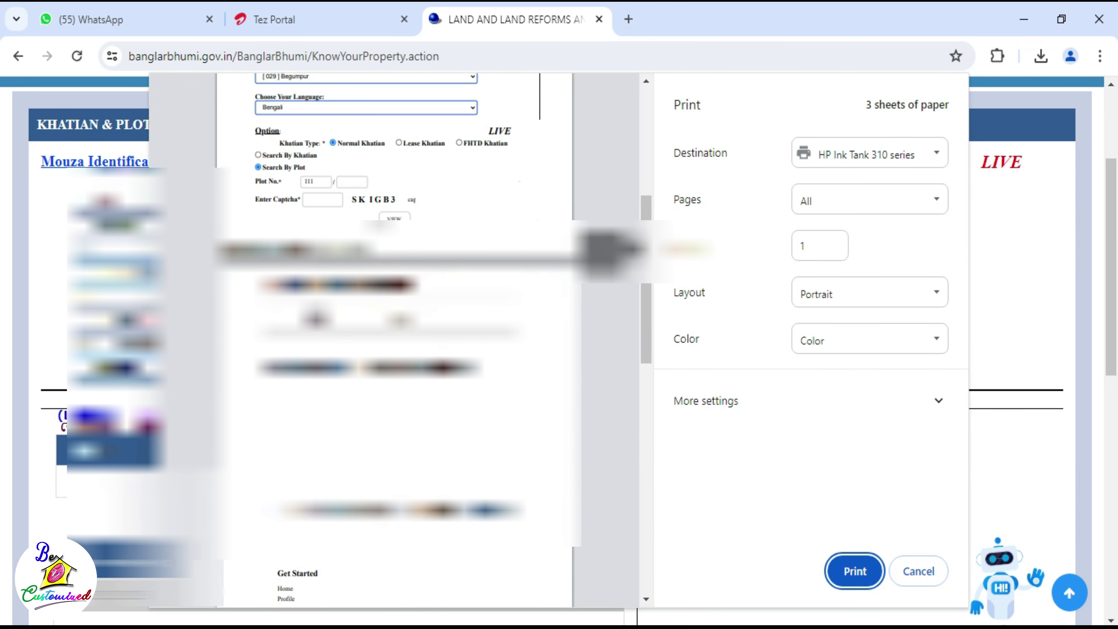
pyautogui.scroll(10, 393, 339)
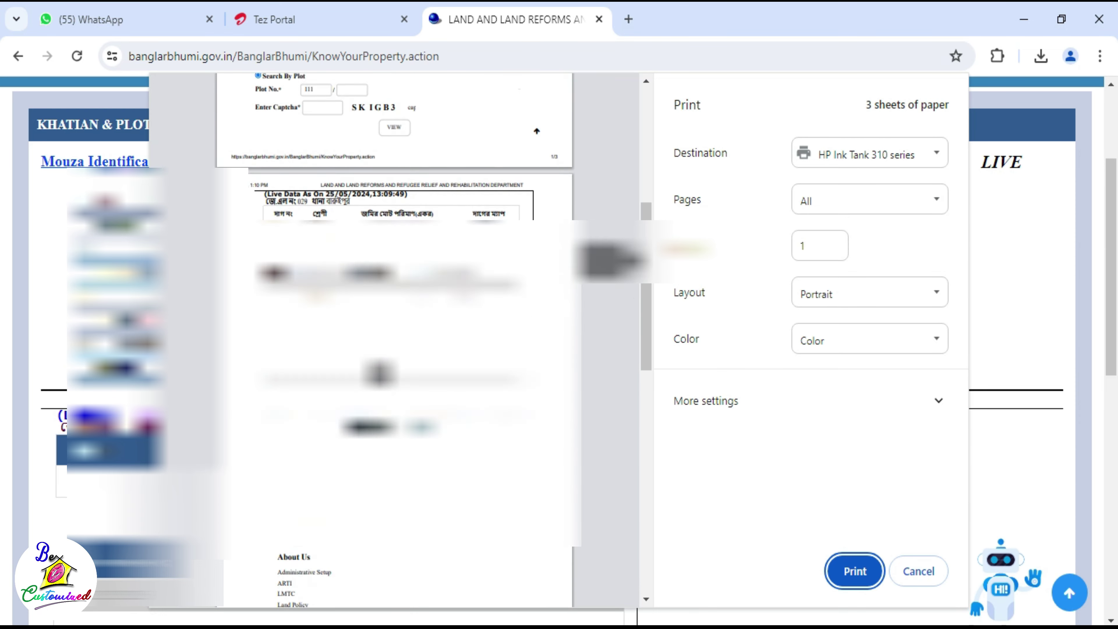
pyautogui.scroll(-5, 621, 399)
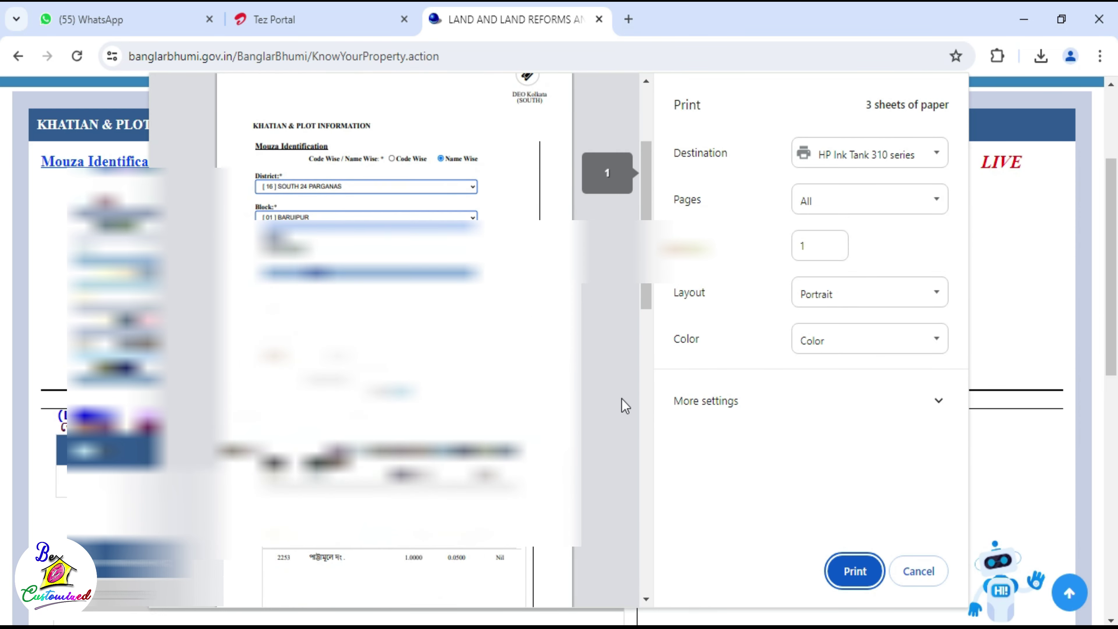
pyautogui.scroll(5, 591, 396)
pyautogui.click(918, 571)
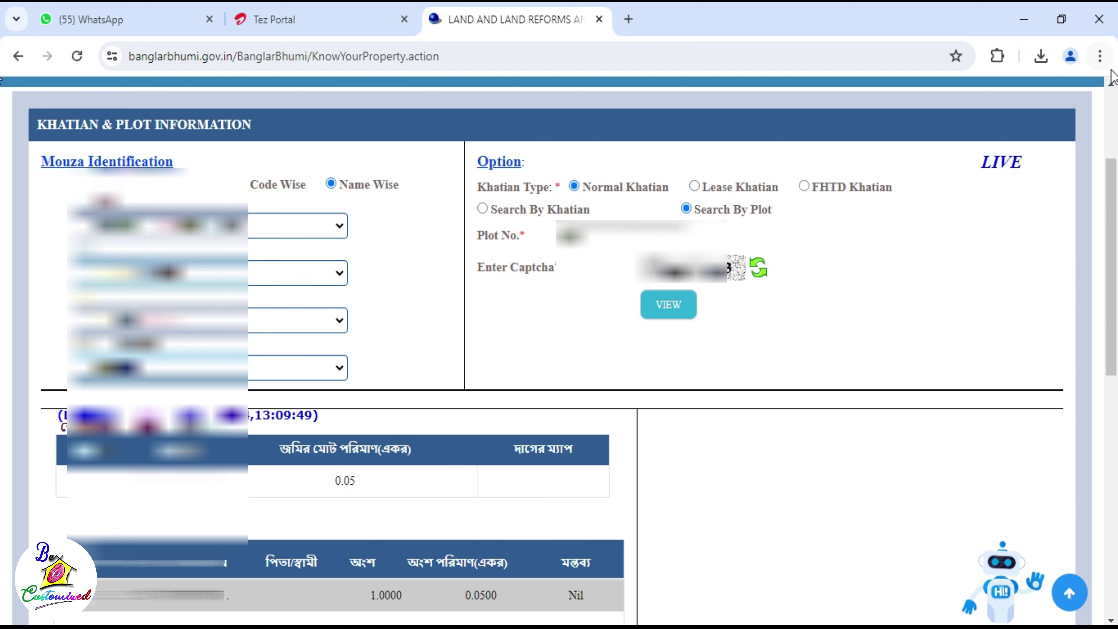
# Step: Save the plot record page with Save page as into the Documents > Land folder
pyautogui.click(1099, 56)
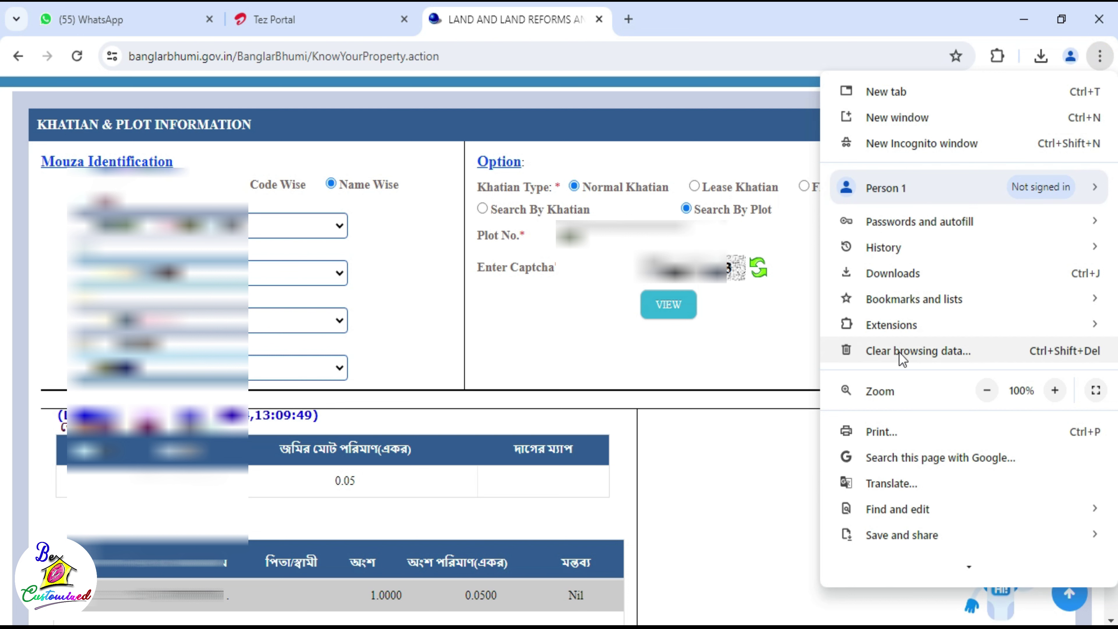
pyautogui.moveTo(900, 541)
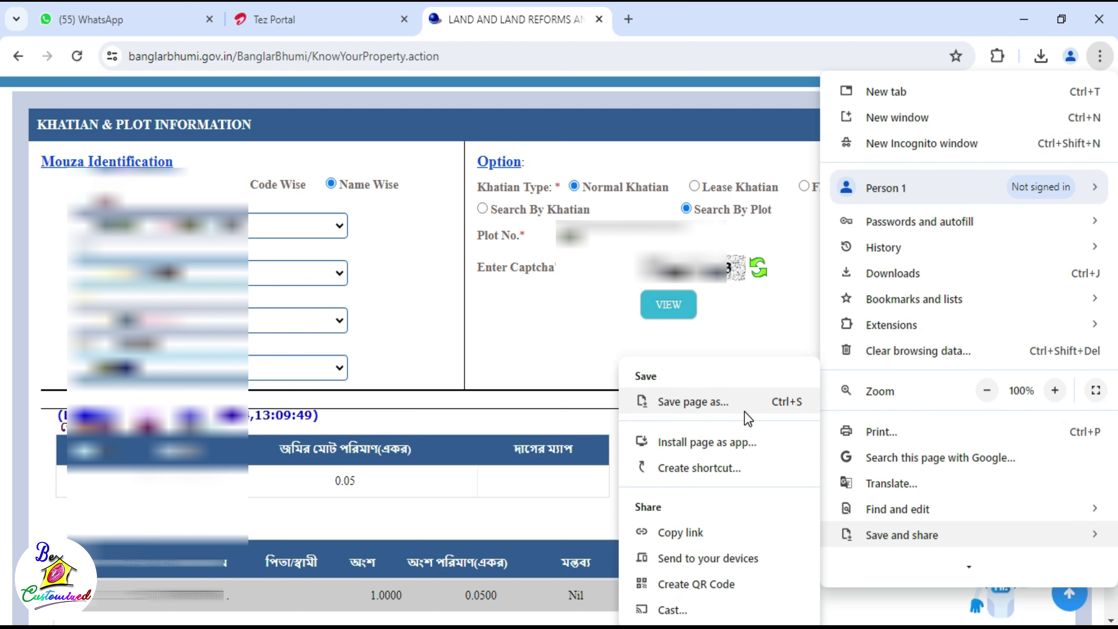
pyautogui.click(729, 410)
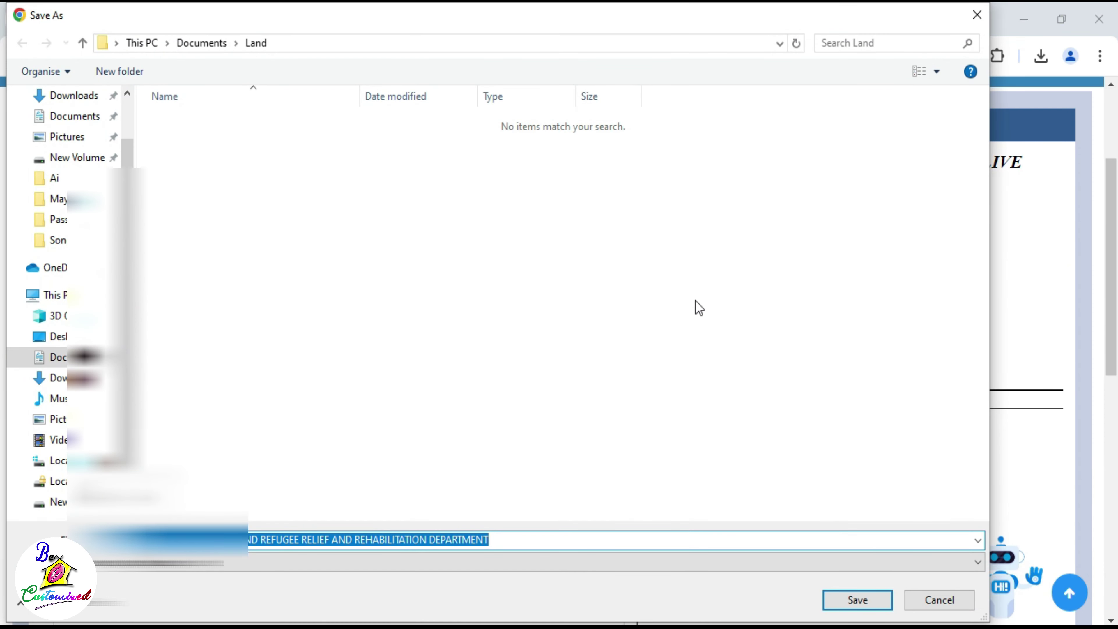
pyautogui.click(70, 95)
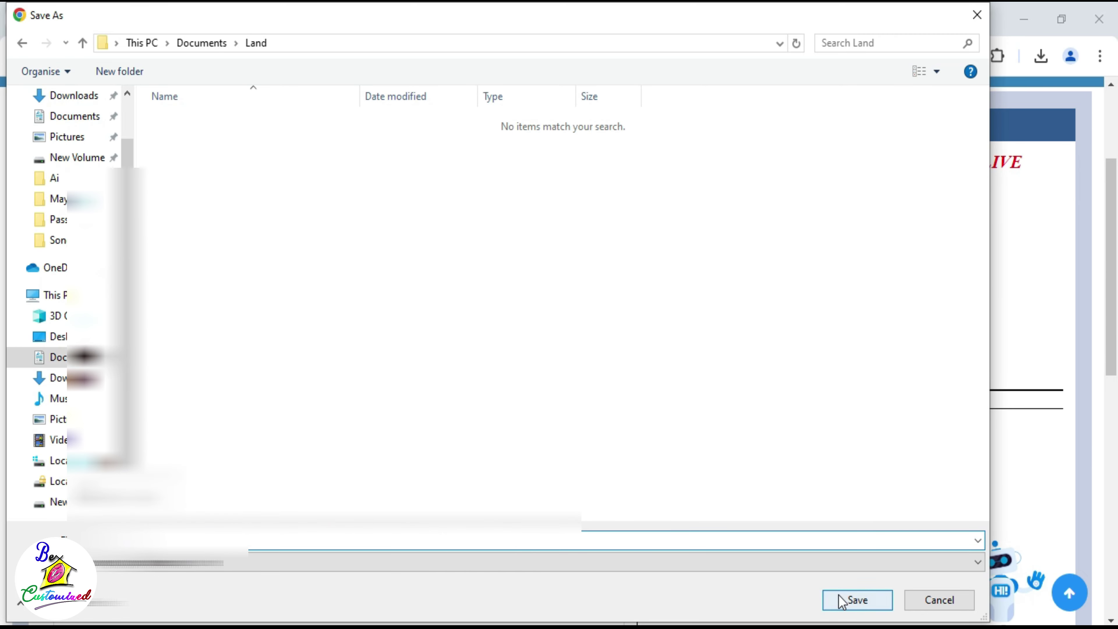
pyautogui.click(854, 599)
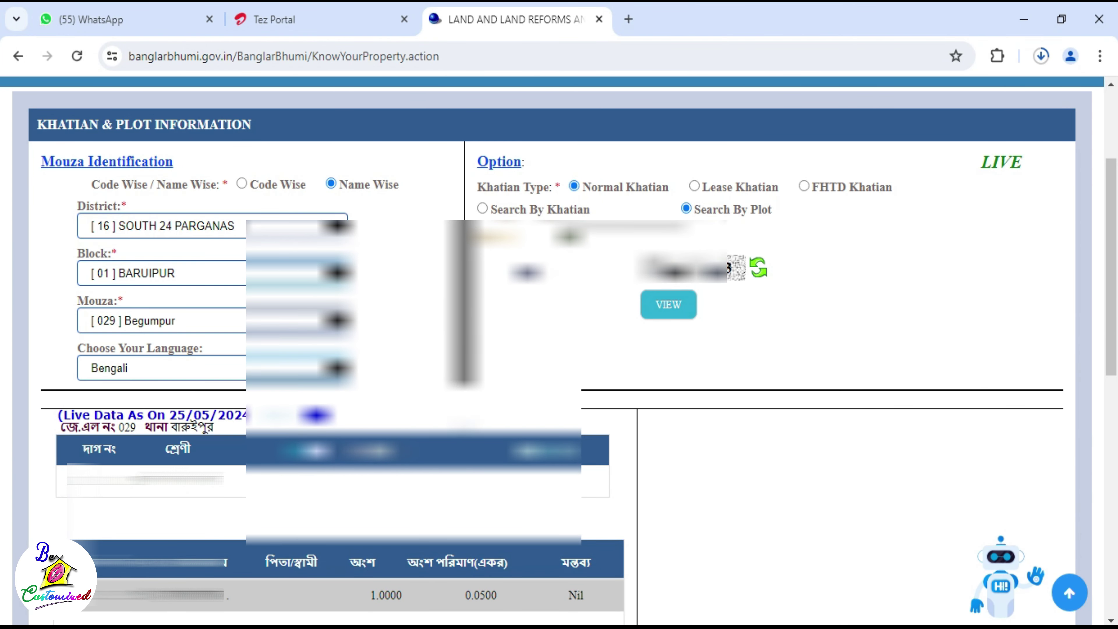
# Step: Minimise Chrome and browse to This PC > Documents > Land in File Explorer
pyautogui.click(1024, 19)
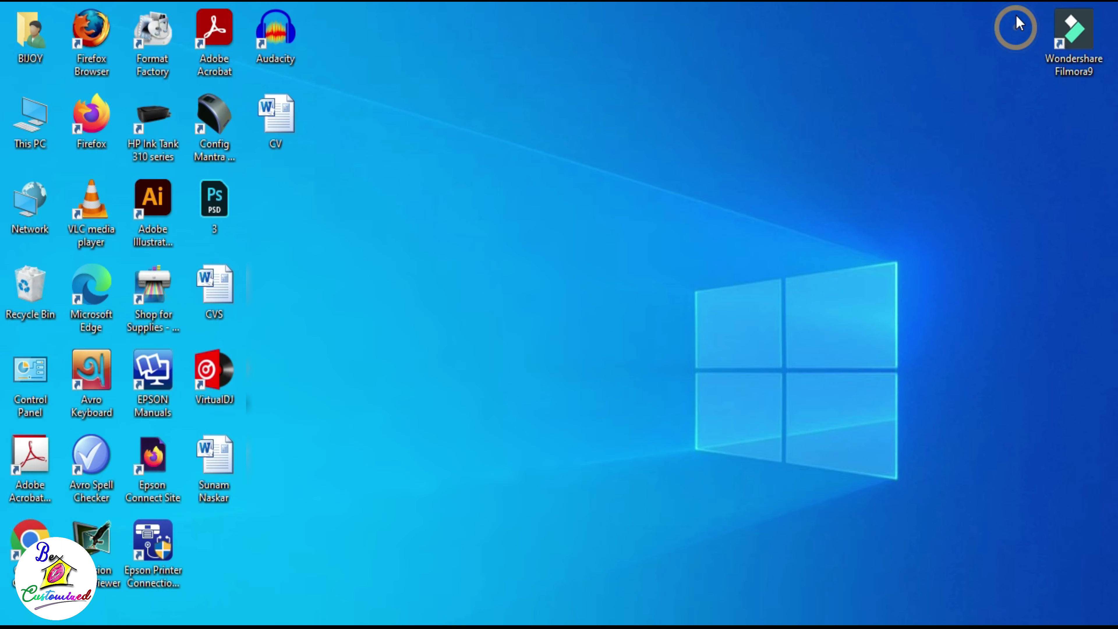
pyautogui.doubleClick(27, 123)
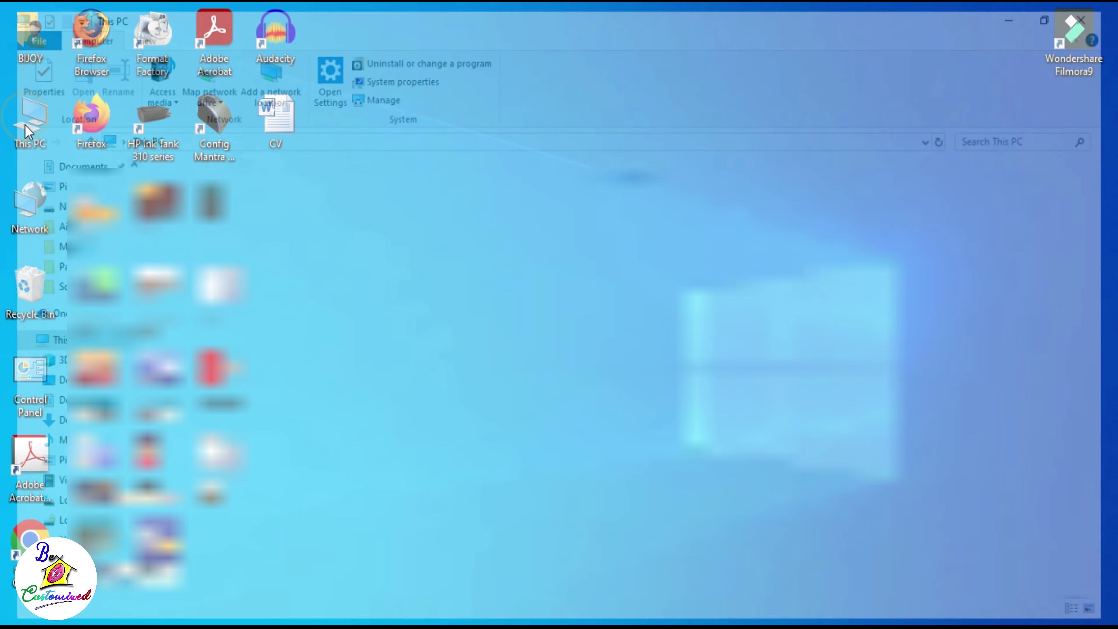
pyautogui.click(56, 162)
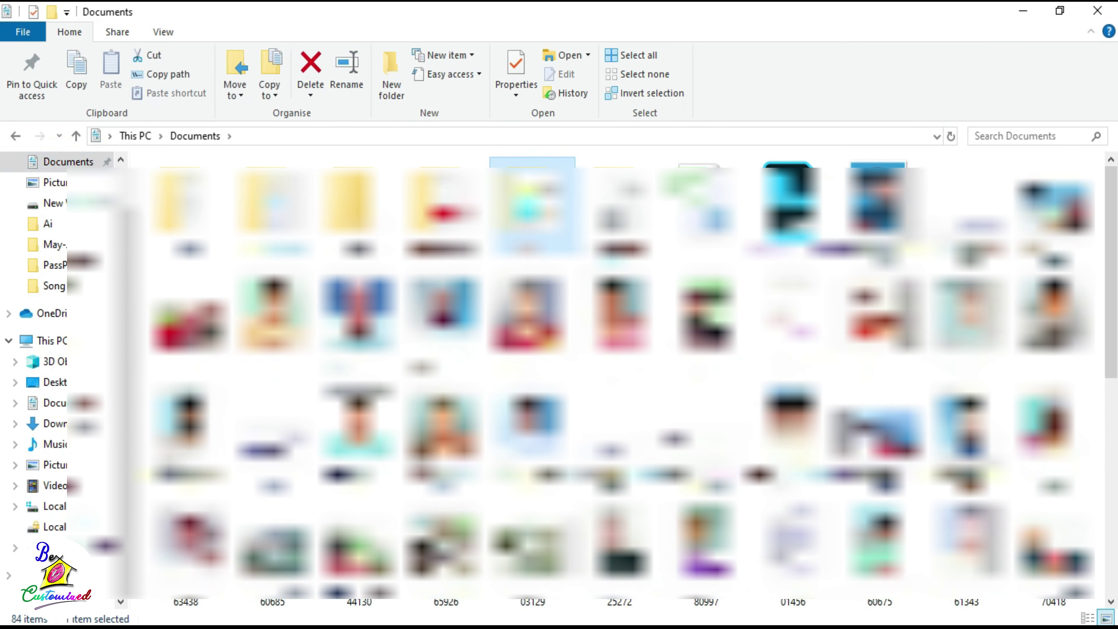
pyautogui.doubleClick(534, 198)
# Step: Open the saved UGHG web page with Microsoft Word
pyautogui.click(173, 207)
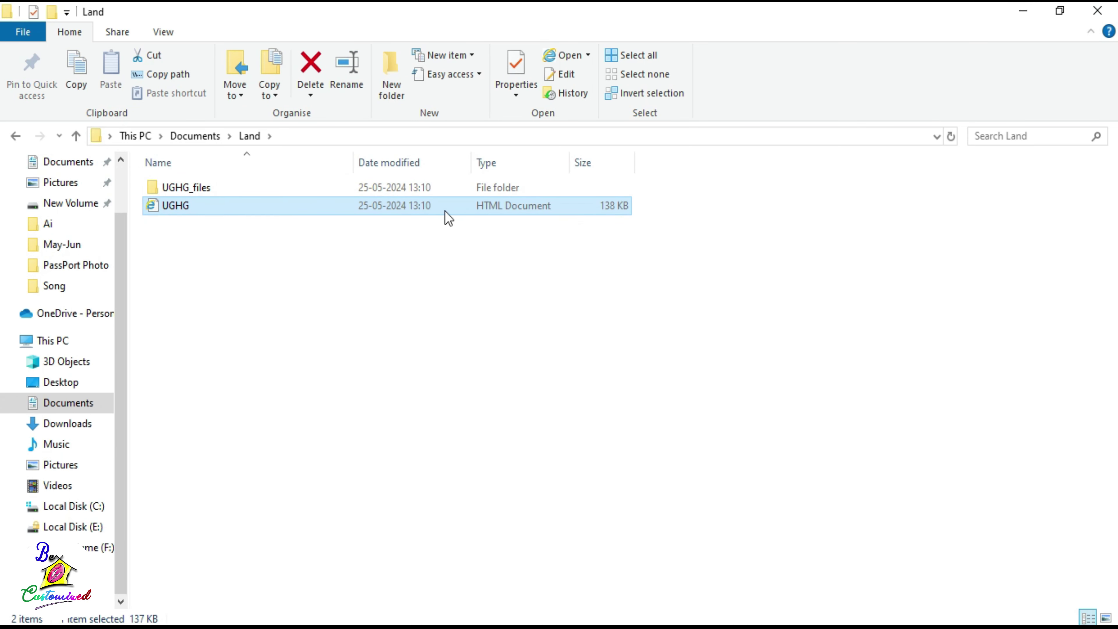
pyautogui.rightClick(360, 213)
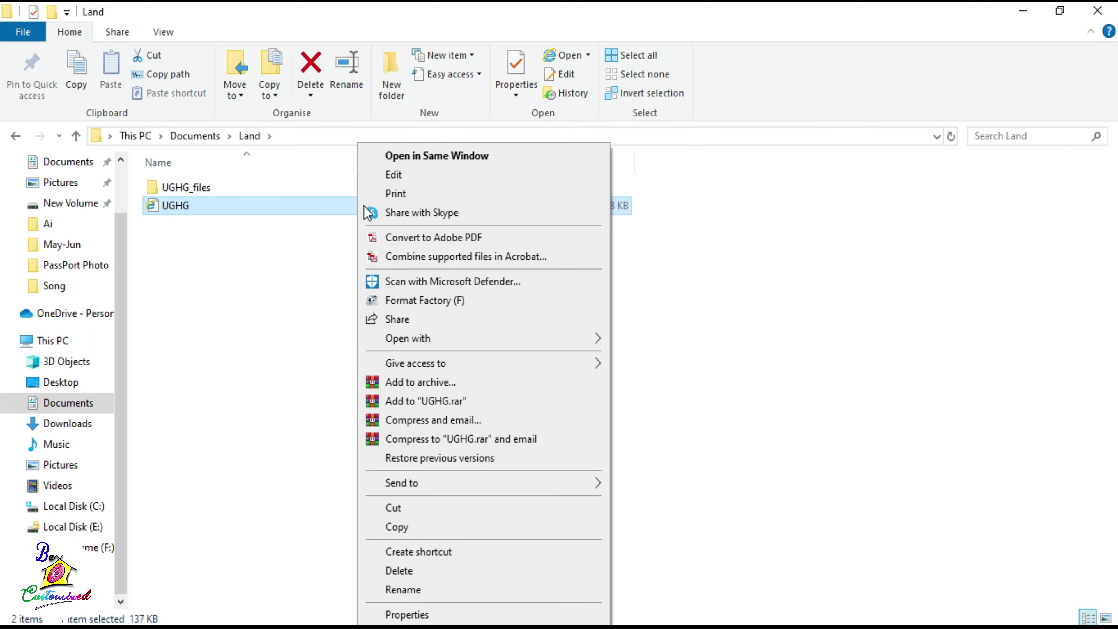
pyautogui.moveTo(404, 344)
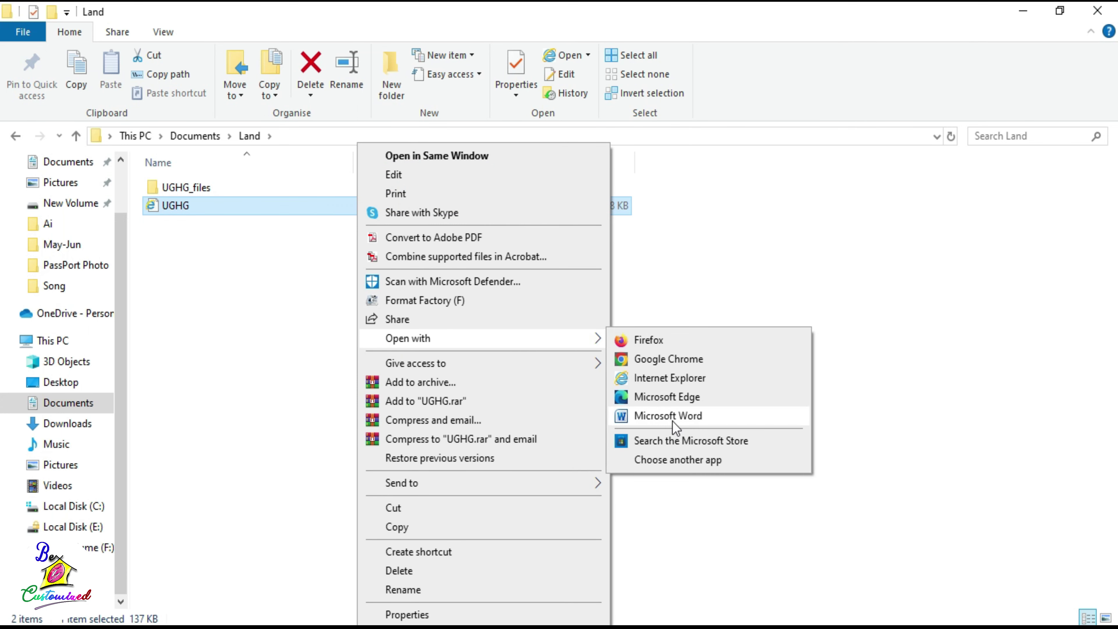
pyautogui.click(646, 418)
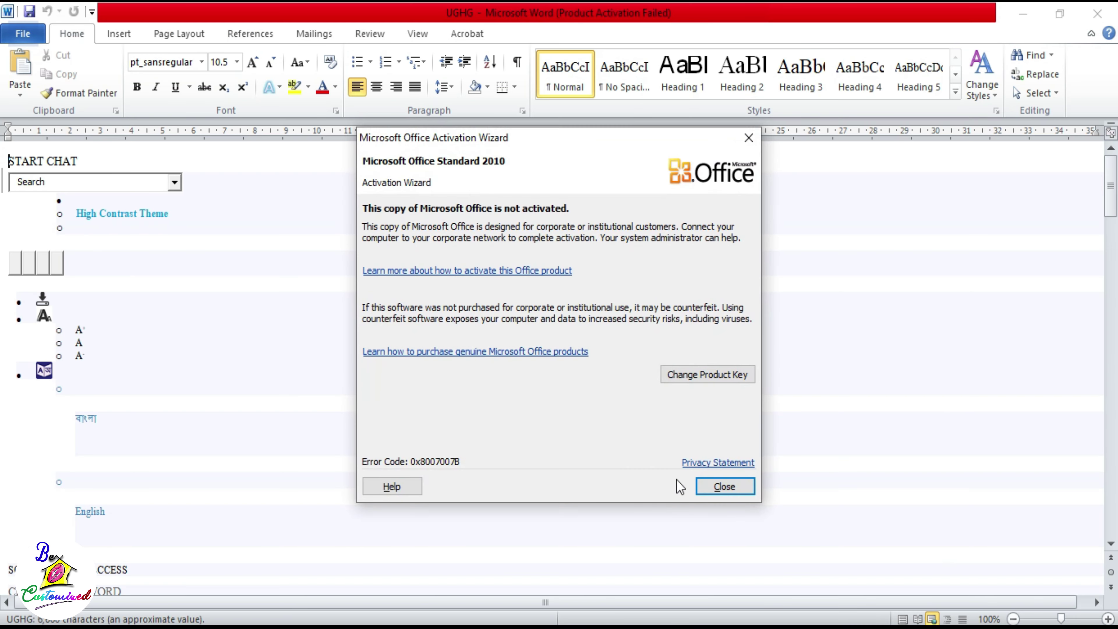
# Step: Dismiss the Activation Wizard, switch to Print Layout and put the cursor above the record tables
pyautogui.click(709, 486)
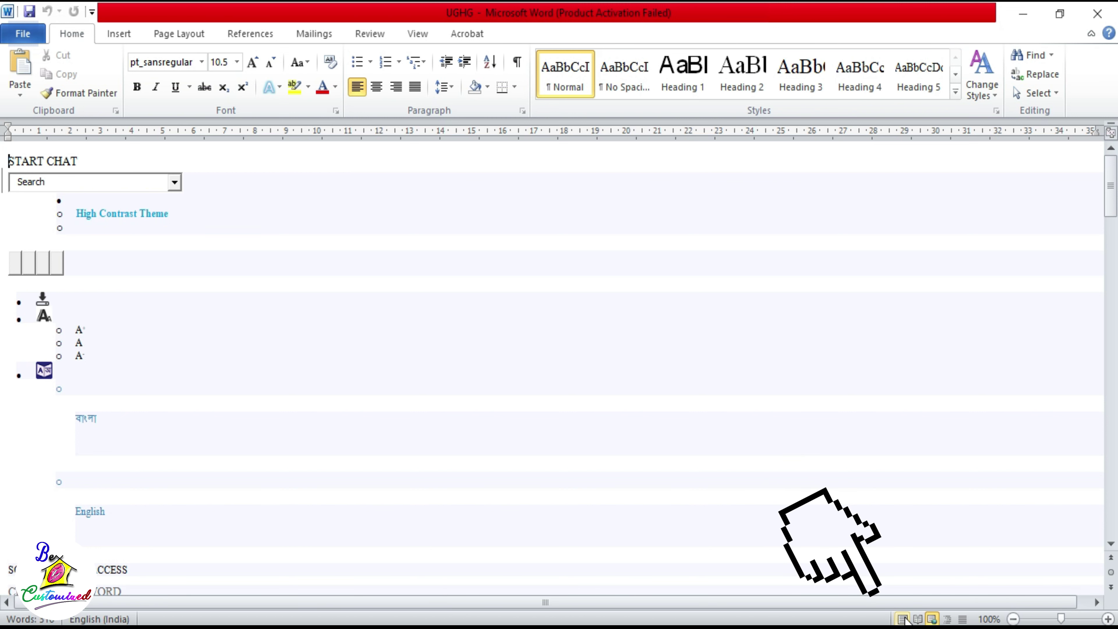
pyautogui.click(902, 619)
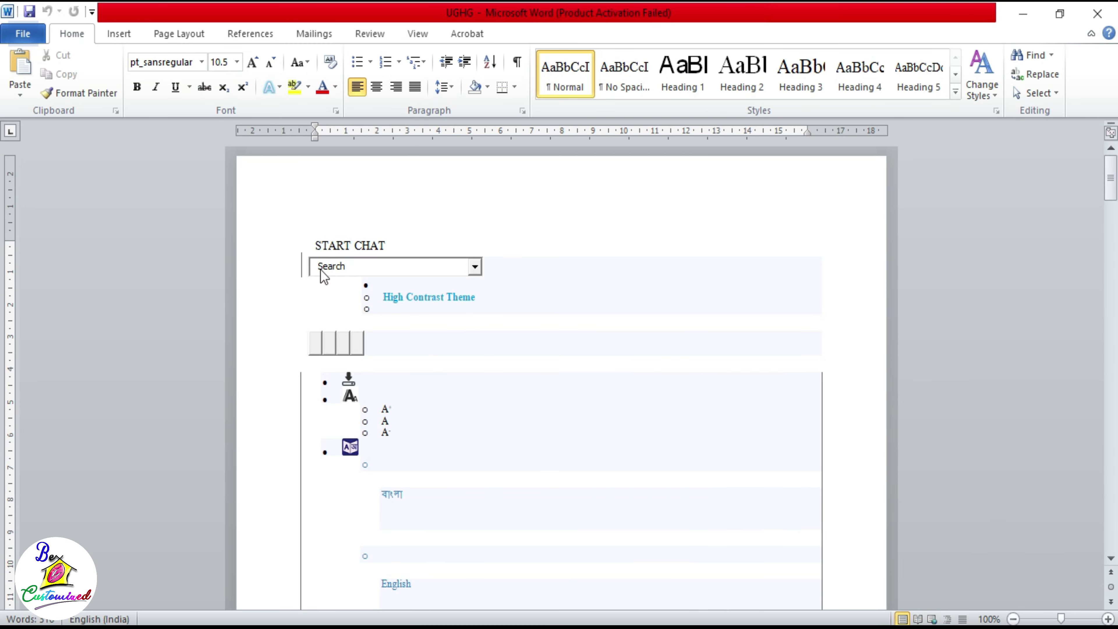
pyautogui.scroll(-20, 227, 196)
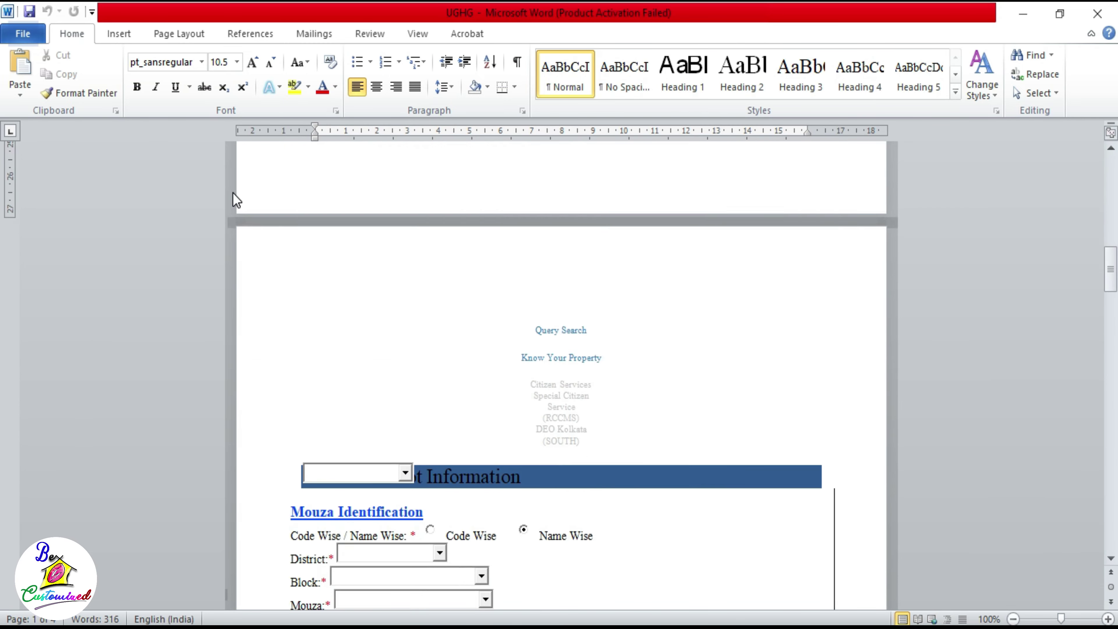
pyautogui.scroll(-10, 236, 200)
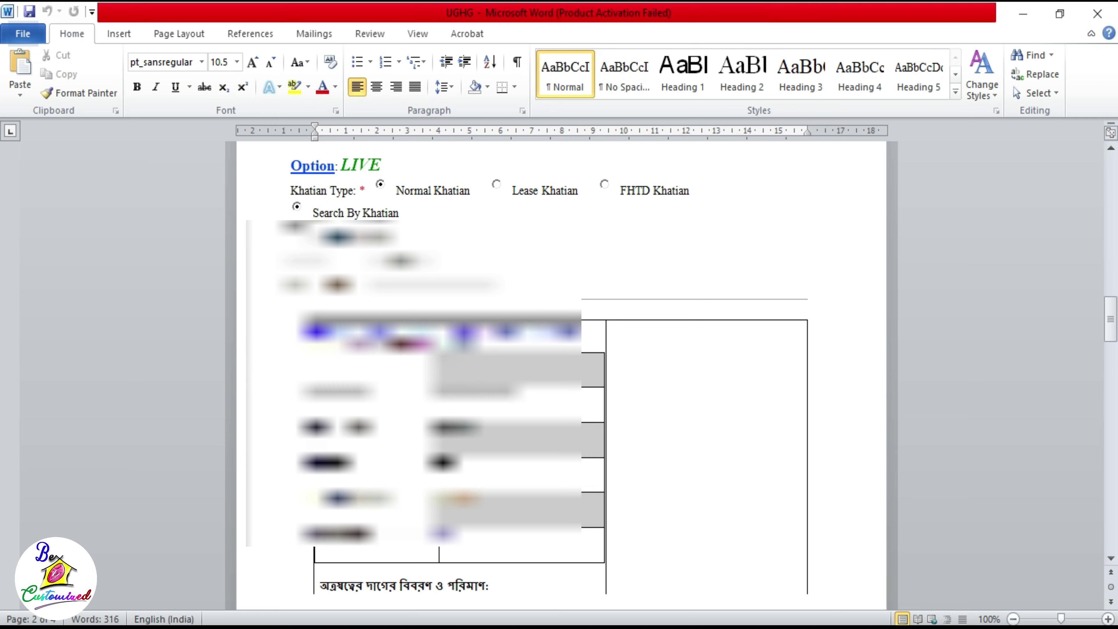
pyautogui.click(462, 299)
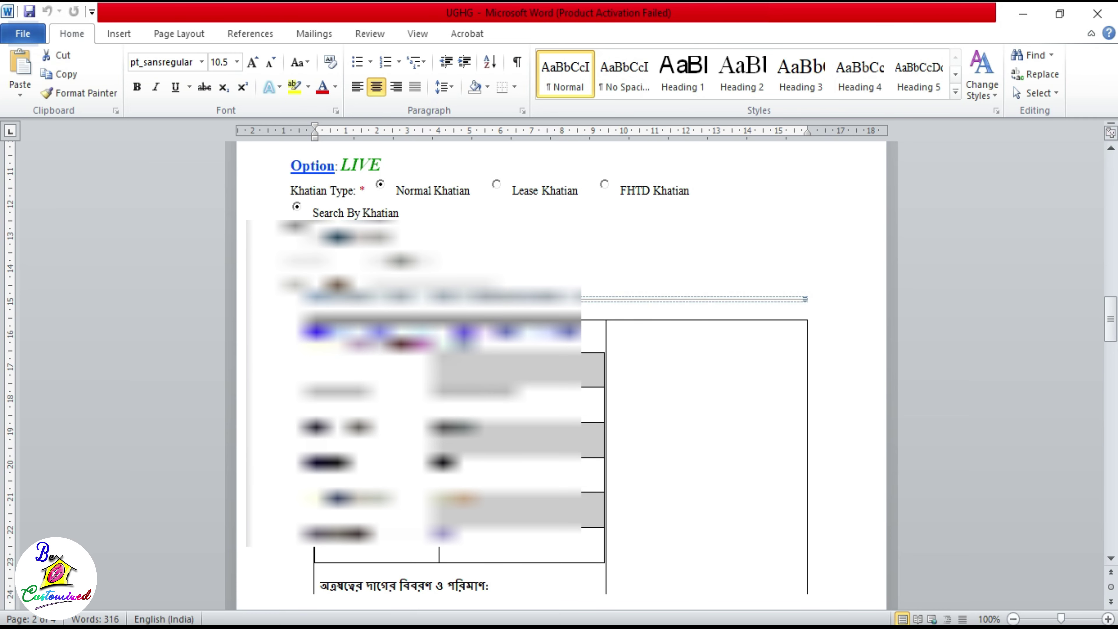
# Step: Delete all the web content above the record tables
pyautogui.hotkey('shift', 'Up')
pyautogui.hotkey('shift', 'Up')
pyautogui.hotkey('shift', 'Up')
pyautogui.hotkey('shift', 'Up')
pyautogui.hotkey('shift', 'Up')
pyautogui.hotkey('shift', 'Up')
pyautogui.hotkey('shift', 'Up')
pyautogui.hotkey('shift', 'Up')
pyautogui.hotkey('shift', 'Up')
pyautogui.hotkey('shift', 'Up')
pyautogui.hotkey('shift', 'Up')
pyautogui.hotkey('shift', 'Up')
pyautogui.hotkey('shift', 'Up')
pyautogui.hotkey('shift', 'Up')
pyautogui.hotkey('shift', 'Up')
pyautogui.hotkey('shift', 'Up')
pyautogui.hotkey('shift', 'Up')
pyautogui.hotkey('shift', 'Up')
pyautogui.hotkey('shift', 'Up')
pyautogui.hotkey('shift', 'Up')
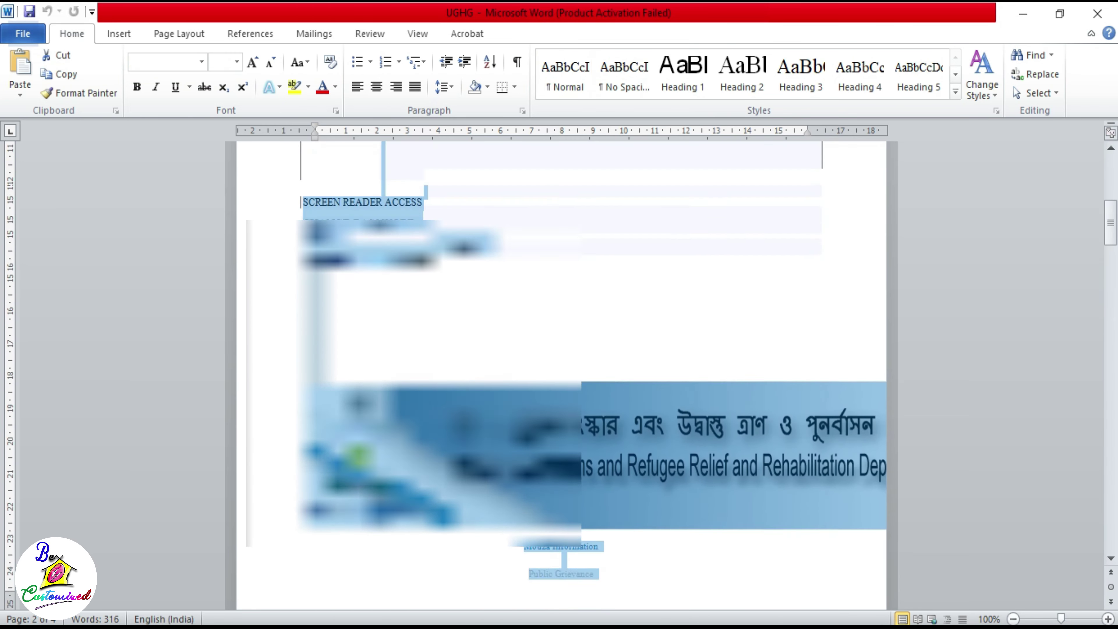
pyautogui.hotkey('shift', 'Up')
pyautogui.hotkey('shift', 'Up')
pyautogui.hotkey('shift', 'Up')
pyautogui.hotkey('shift', 'Up')
pyautogui.hotkey('shift', 'Up')
pyautogui.press('Delete')
# Step: Delete the footer content below the tables and preview the one-page printout
pyautogui.hotkey('ctrl', 'z')
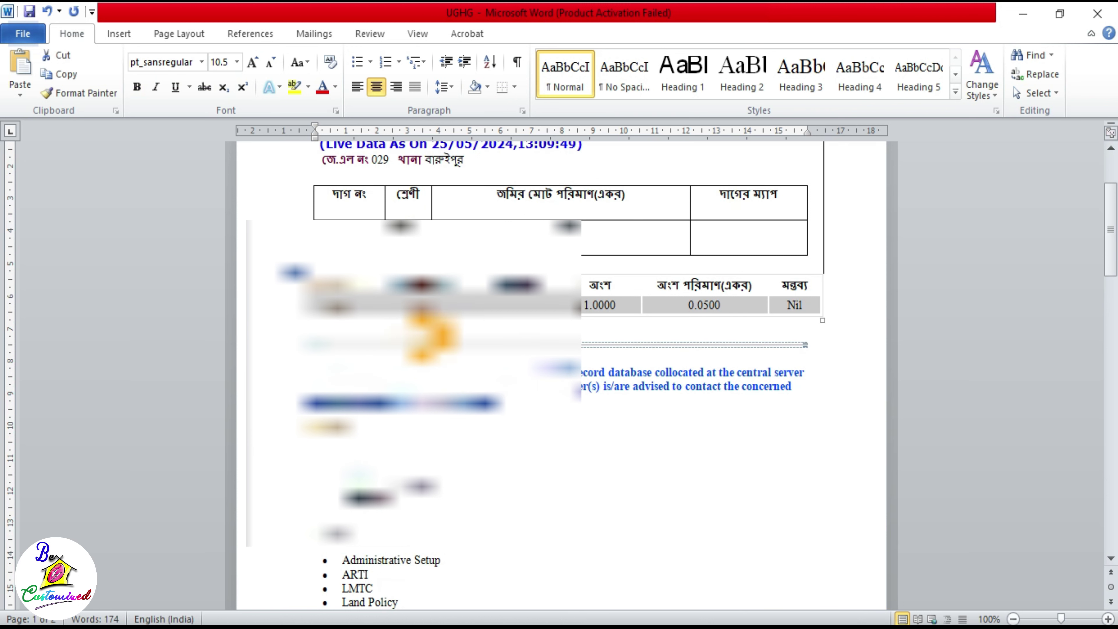
pyautogui.hotkey('shift', 'Down')
pyautogui.hotkey('shift', 'Down')
pyautogui.hotkey('shift', 'Down')
pyautogui.hotkey('shift', 'Down')
pyautogui.hotkey('shift', 'Down')
pyautogui.hotkey('shift', 'Down')
pyautogui.hotkey('shift', 'Down')
pyautogui.hotkey('shift', 'Down')
pyautogui.hotkey('shift', 'Down')
pyautogui.hotkey('shift', 'Down')
pyautogui.hotkey('shift', 'Down')
pyautogui.hotkey('shift', 'Down')
pyautogui.hotkey('shift', 'Down')
pyautogui.hotkey('shift', 'Down')
pyautogui.hotkey('shift', 'Down')
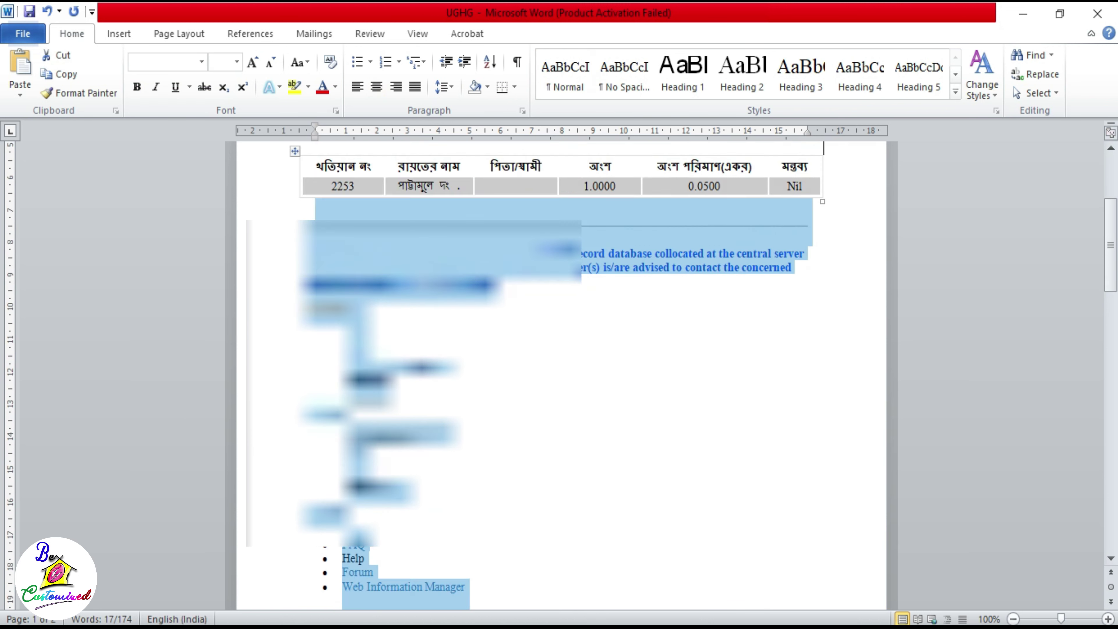
pyautogui.press('Delete')
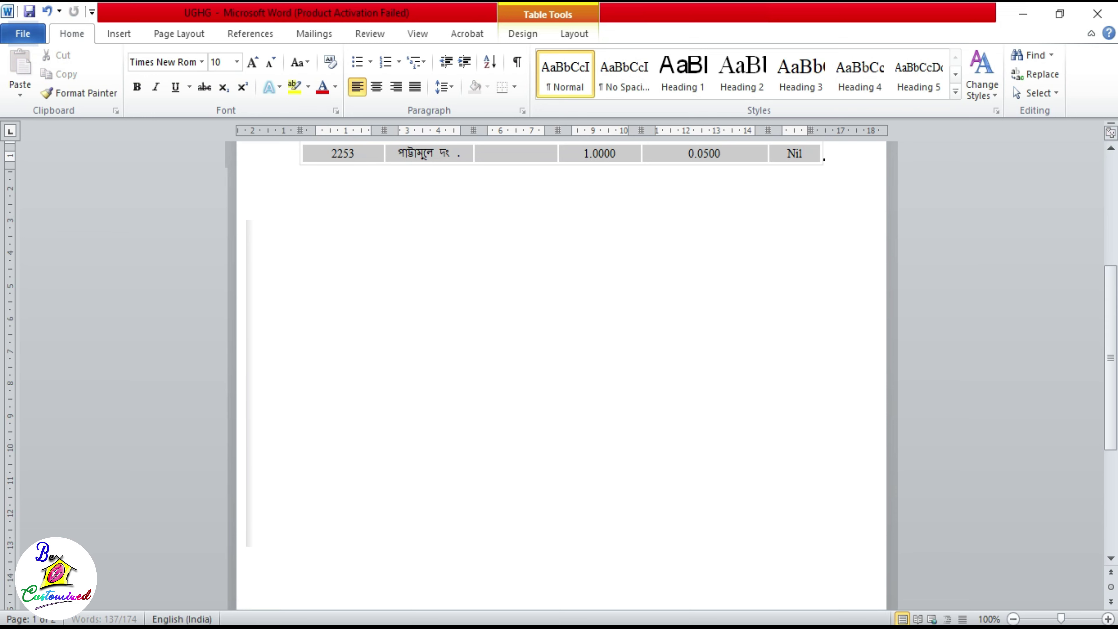
pyautogui.hotkey('ctrl', 'p')
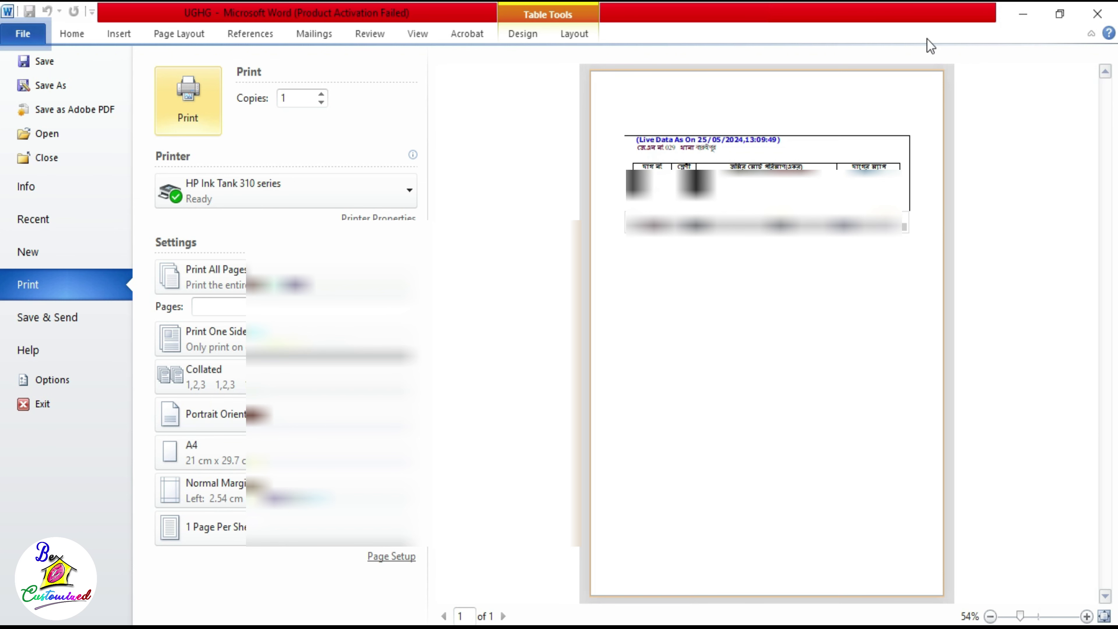
# Step: Exit print preview to view the trimmed UGHG document with its 1.0000, 0.0500 acre and Nil share table
pyautogui.press('Escape')
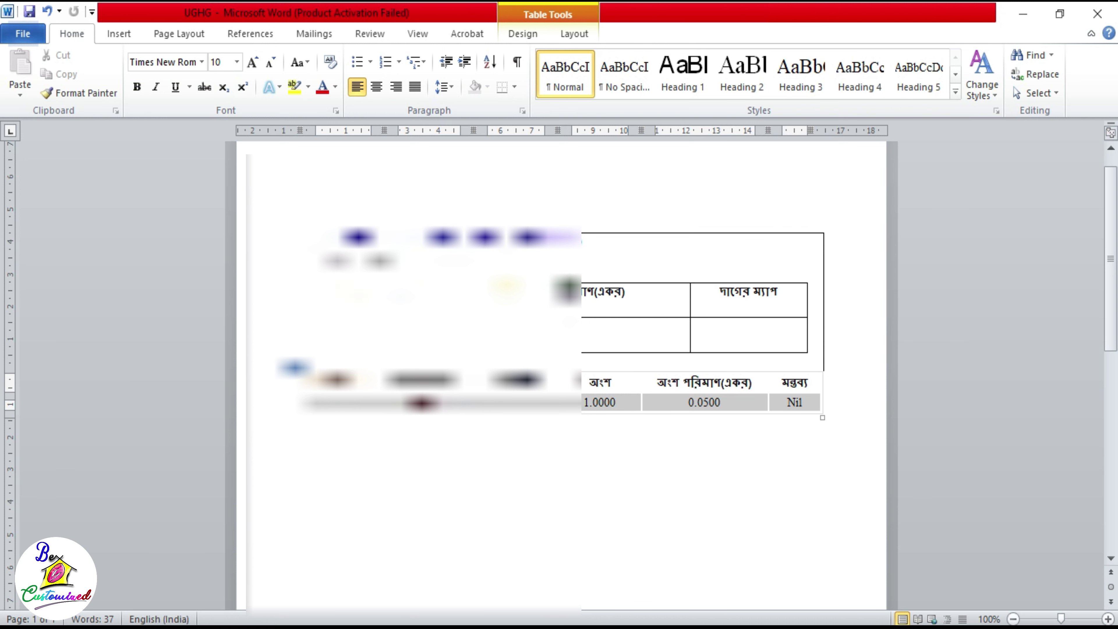
# Step: Review the trimmed UGHG record in Word, then minimise Word to reveal the Banglarbhumi homepage in Chrome
pyautogui.scroll(-5, 664, 446)
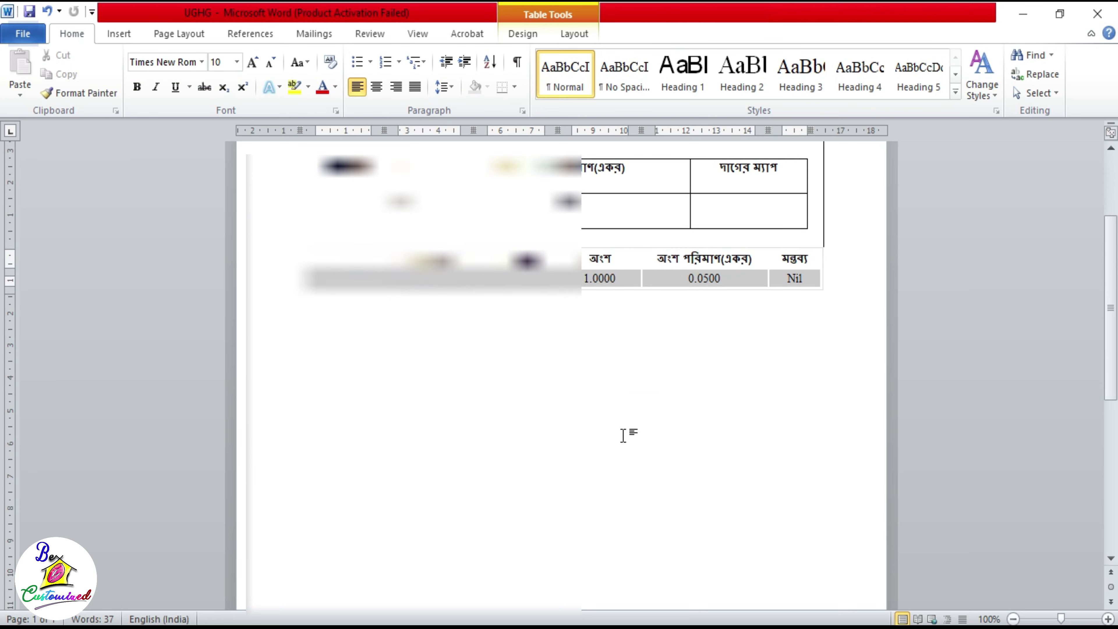
pyautogui.scroll(-2, 561, 374)
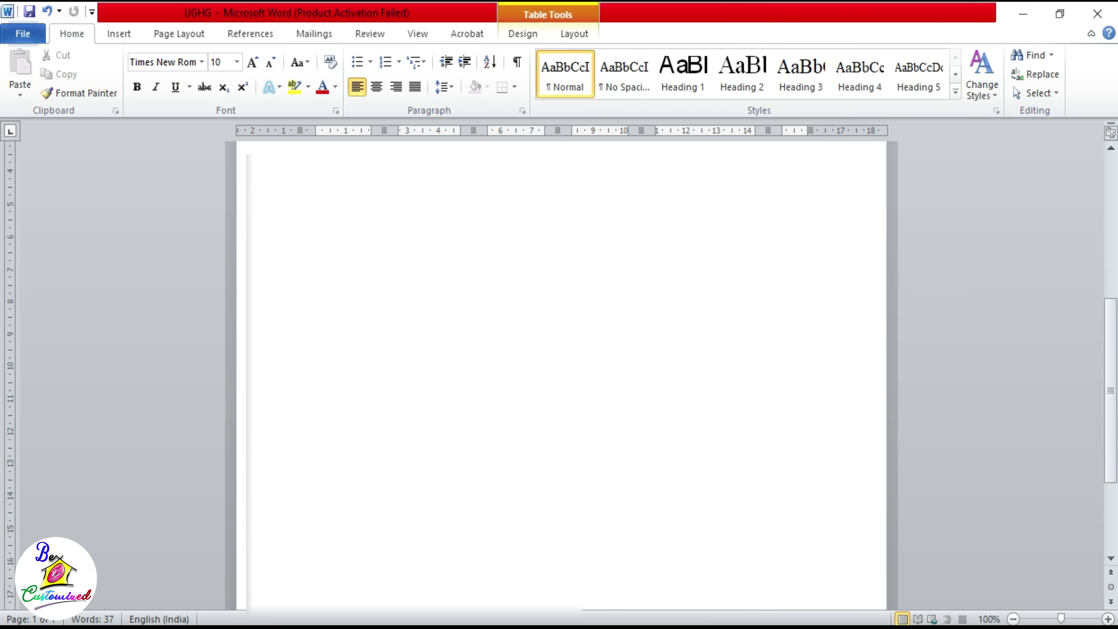
pyautogui.scroll(7, 562, 374)
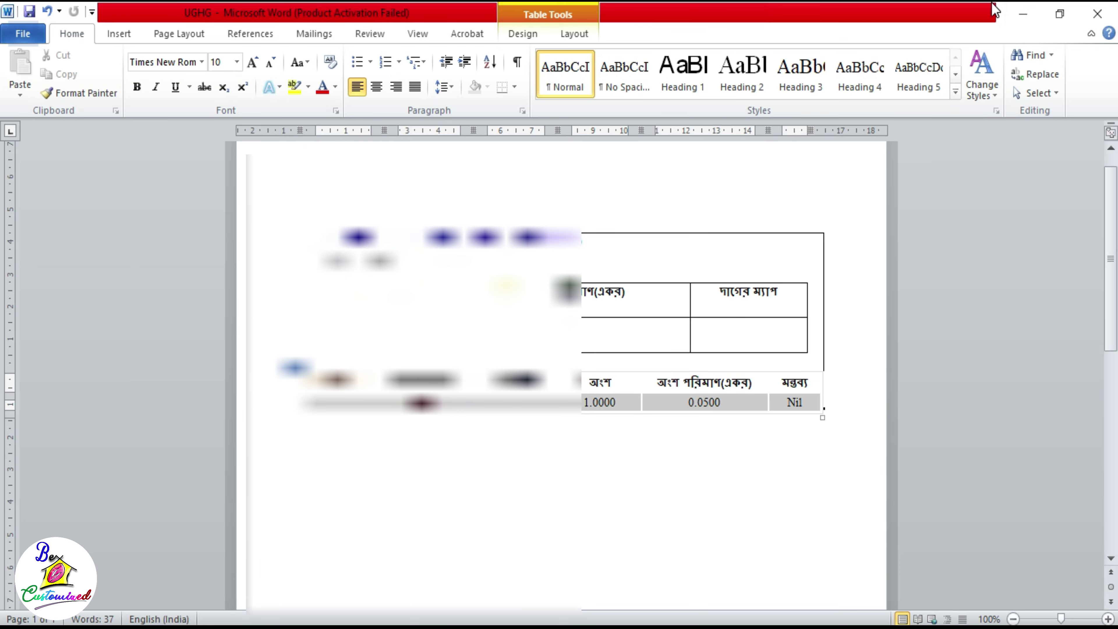
pyautogui.click(1030, 5)
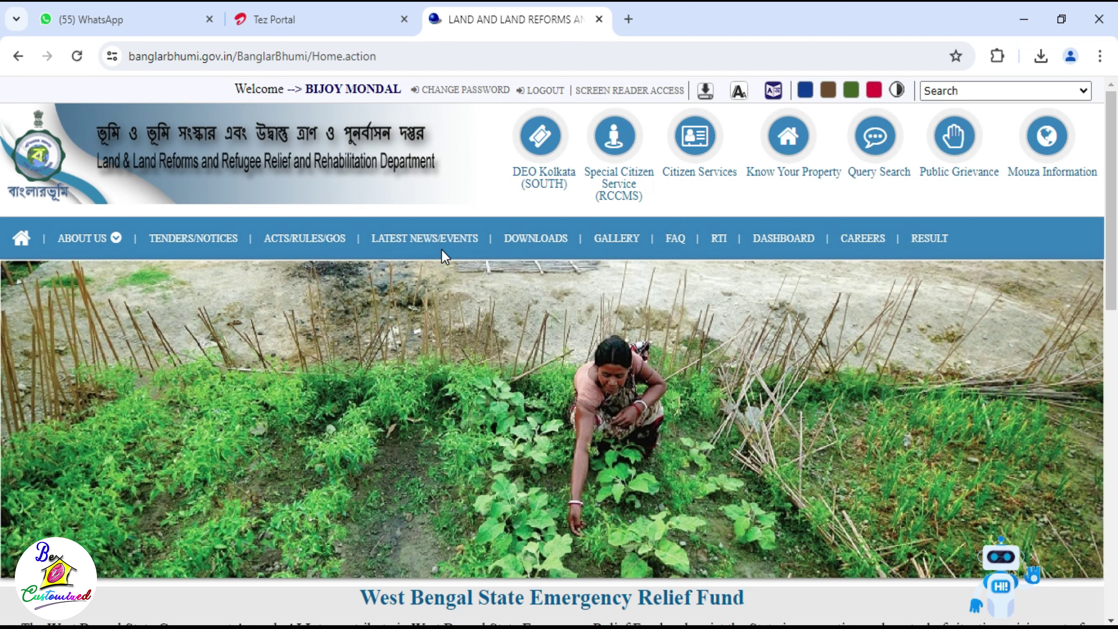